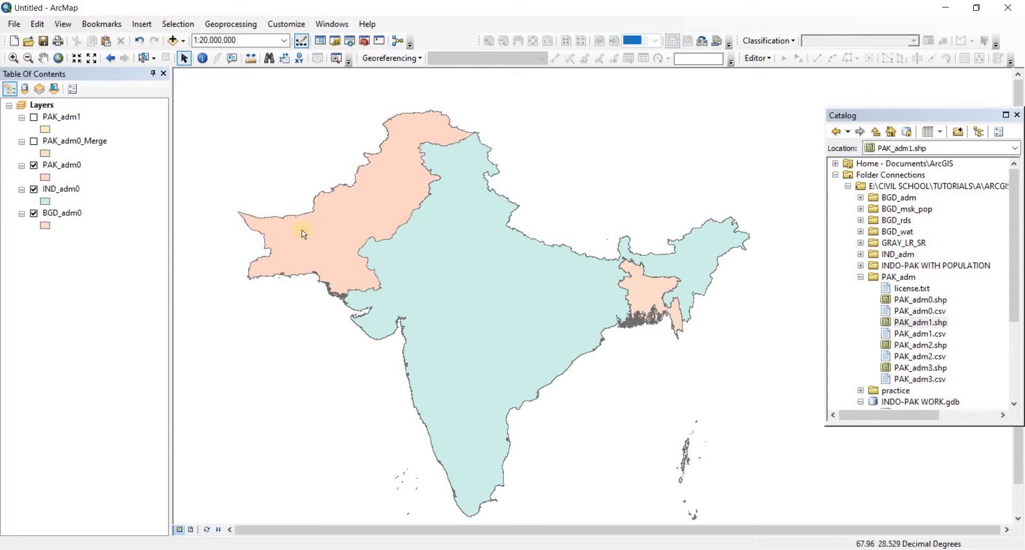
# Change the fill symbol of the BGD_adm0 layer to the ESRI Blue style
pyautogui.click(60, 189)
pyautogui.click(62, 166)
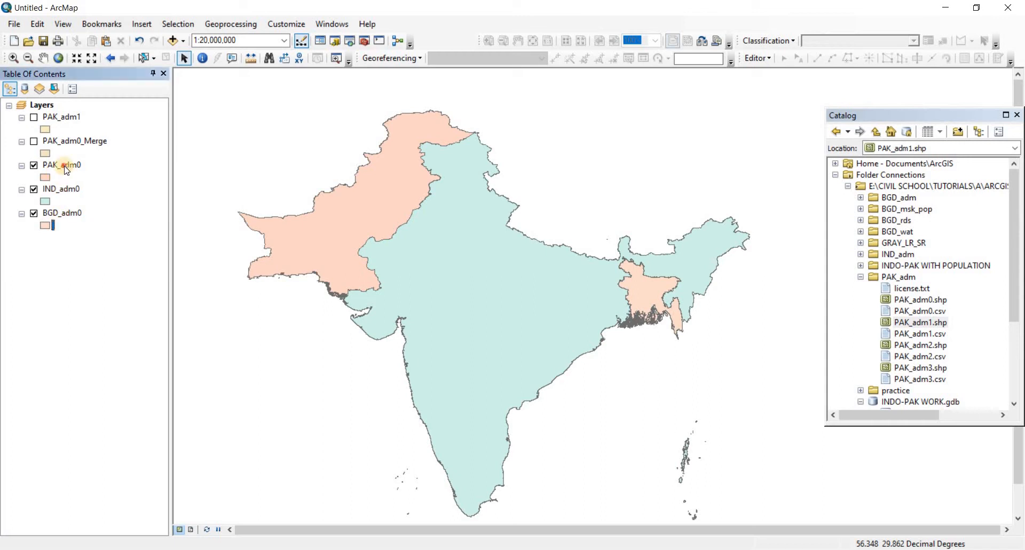
pyautogui.click(67, 189)
pyautogui.click(69, 213)
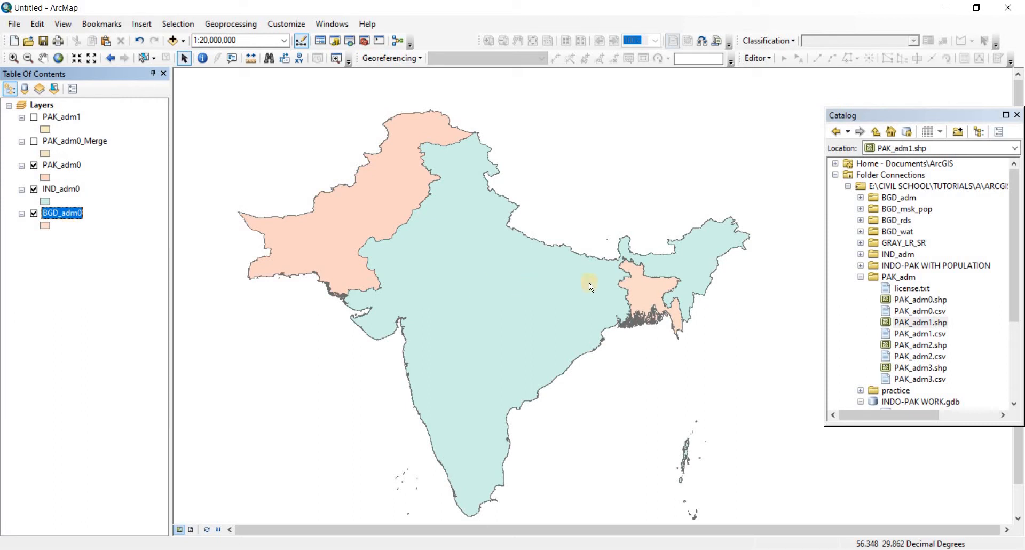
pyautogui.click(45, 226)
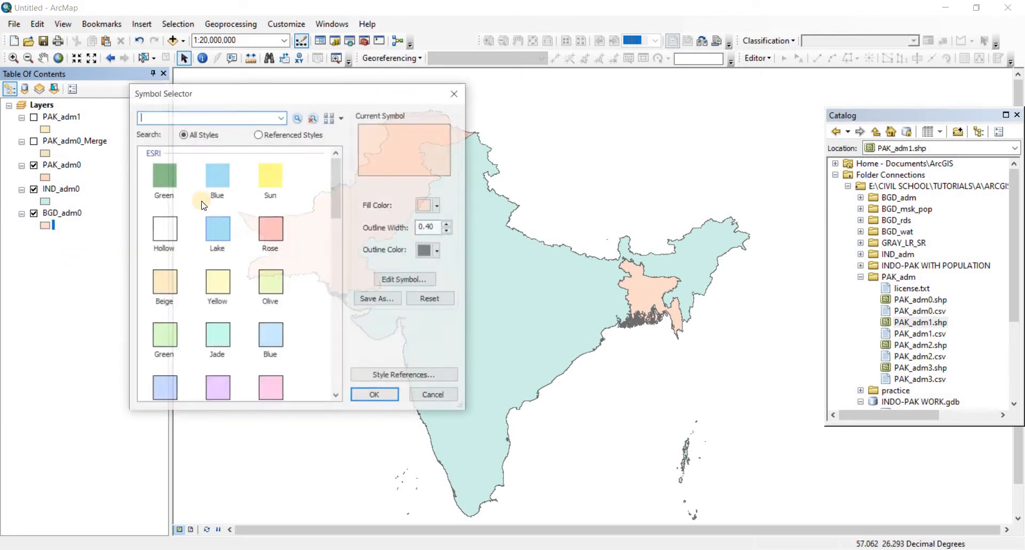
pyautogui.click(217, 176)
pyautogui.click(374, 394)
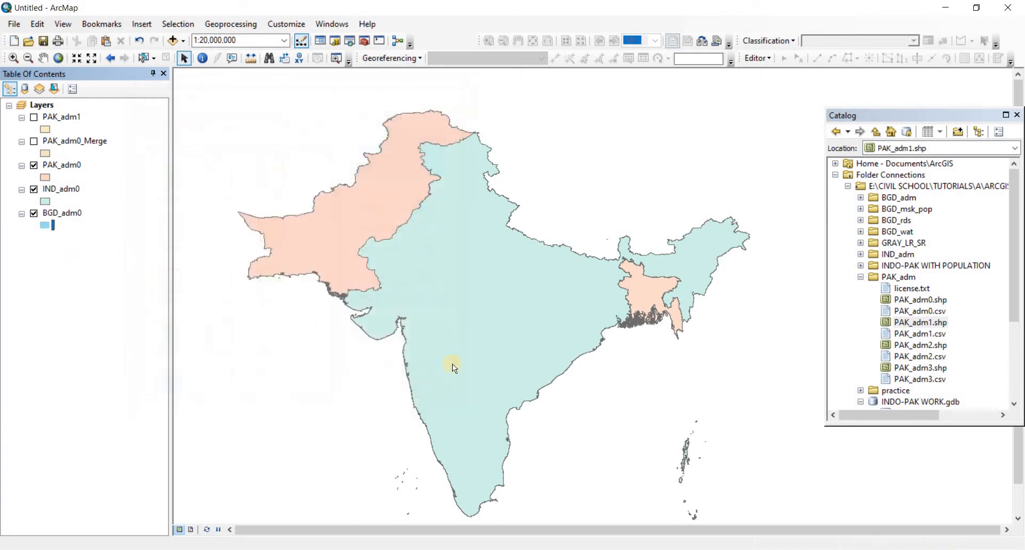
pyautogui.click(16, 284)
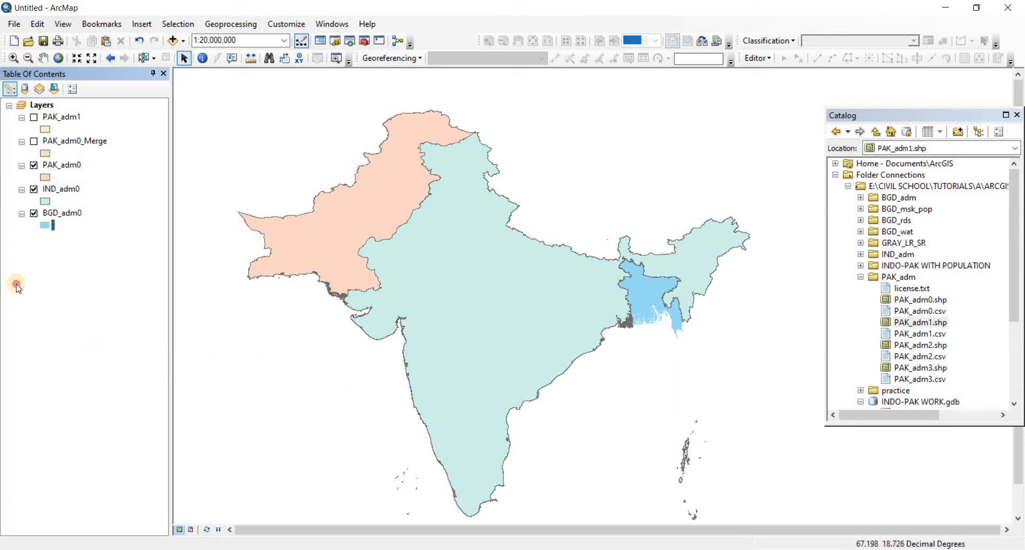
# Open the PAK_adm0 attribute table, examine its NAME_0 and NAME_ISO fields, and close the table
pyautogui.rightClick(60, 165)
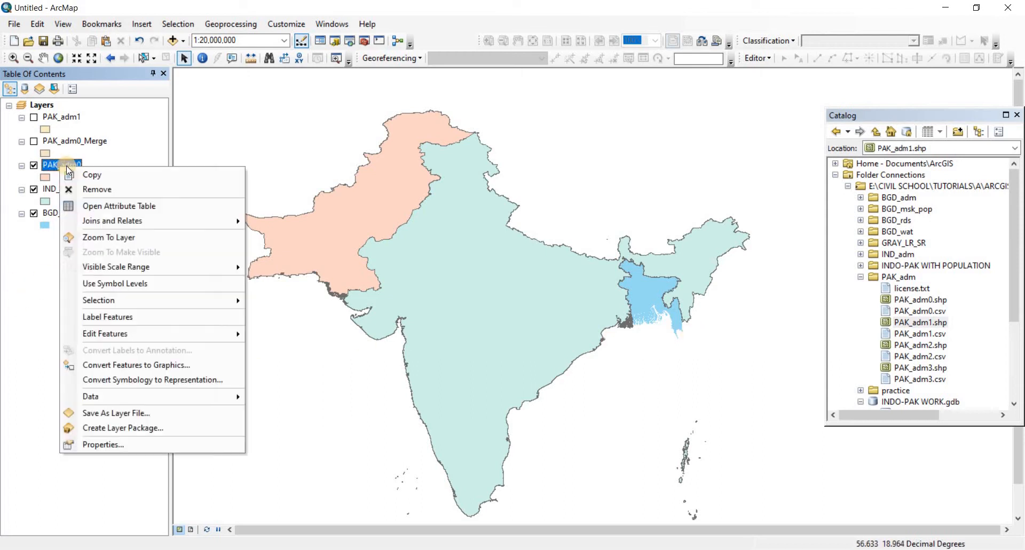
pyautogui.click(13, 284)
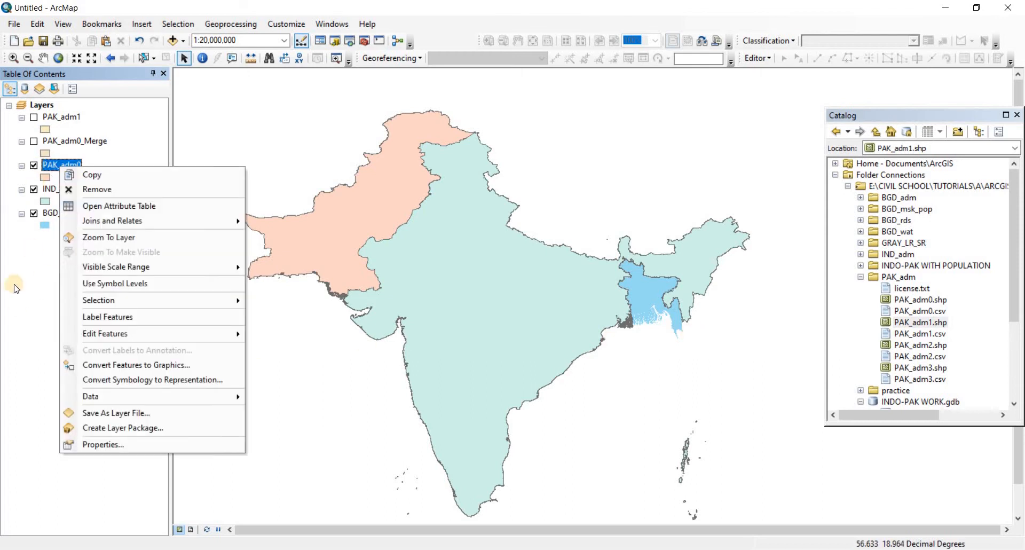
pyautogui.rightClick(63, 168)
pyautogui.click(134, 206)
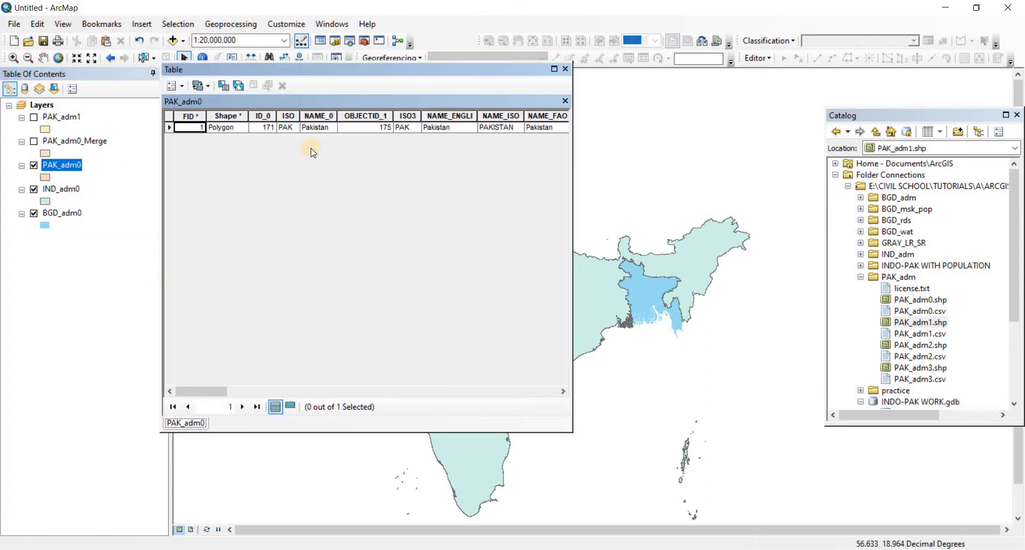
pyautogui.click(314, 127)
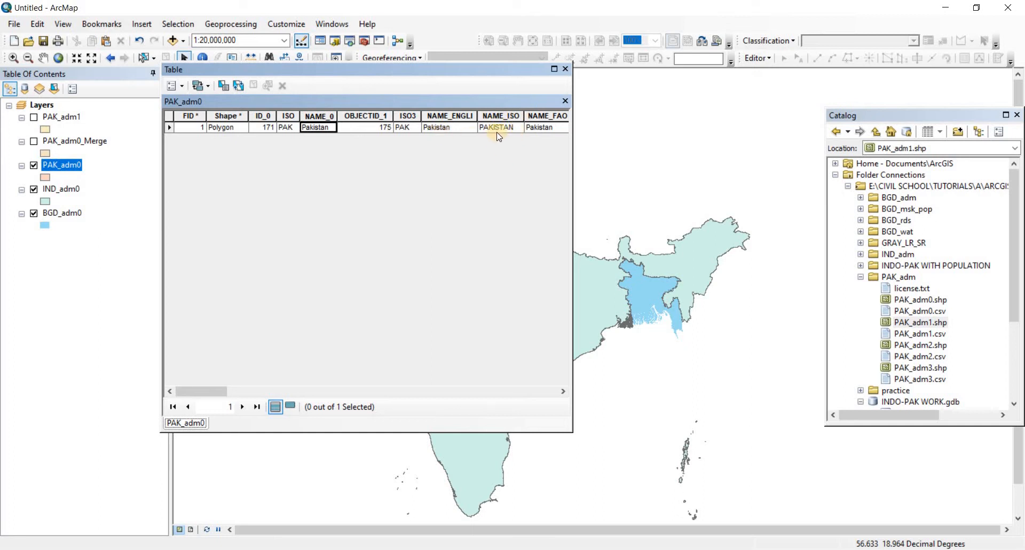
pyautogui.click(483, 128)
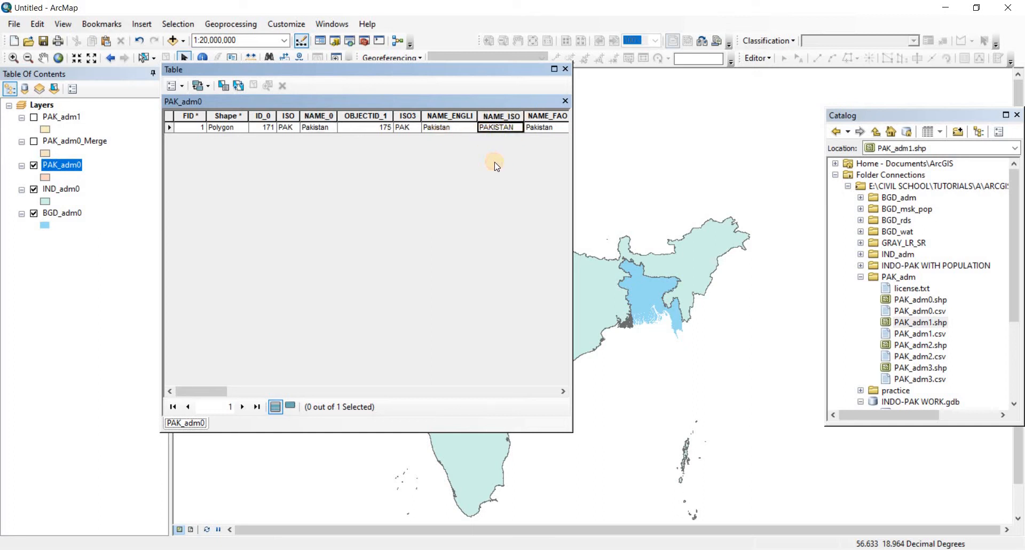
pyautogui.click(566, 69)
# Open the label settings in the PAK_adm0 layer's properties and choose NAME_0 as the label field
pyautogui.rightClick(76, 167)
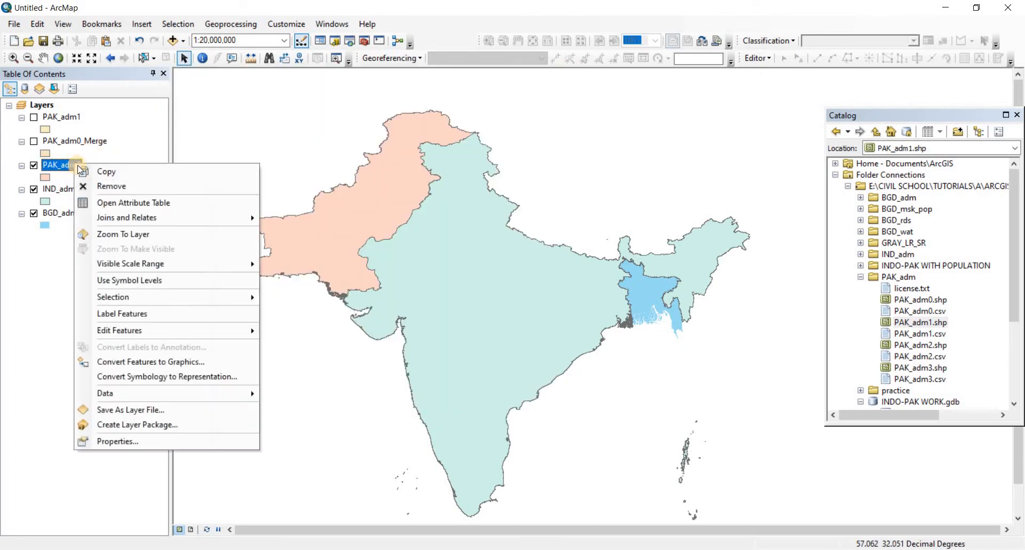
pyautogui.click(111, 440)
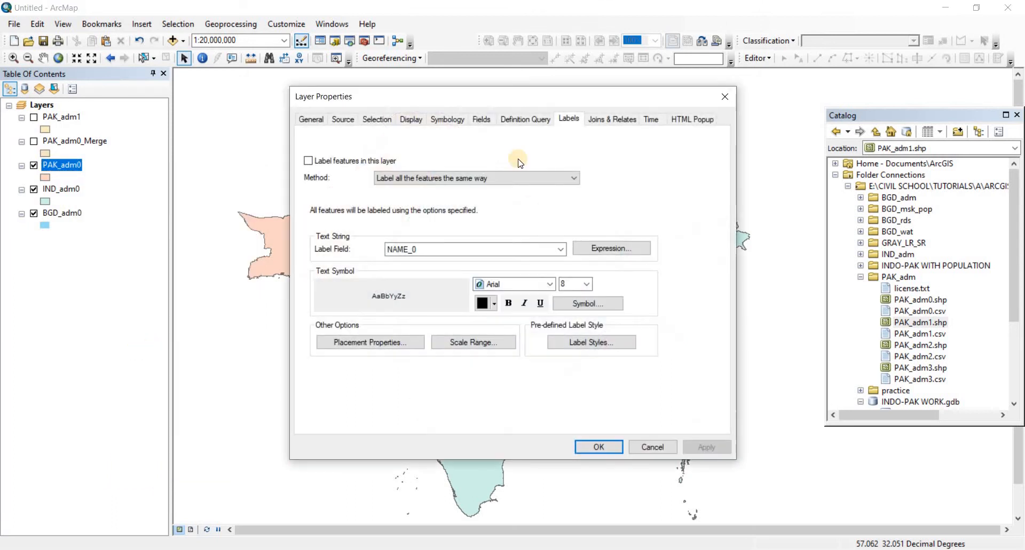
pyautogui.click(313, 120)
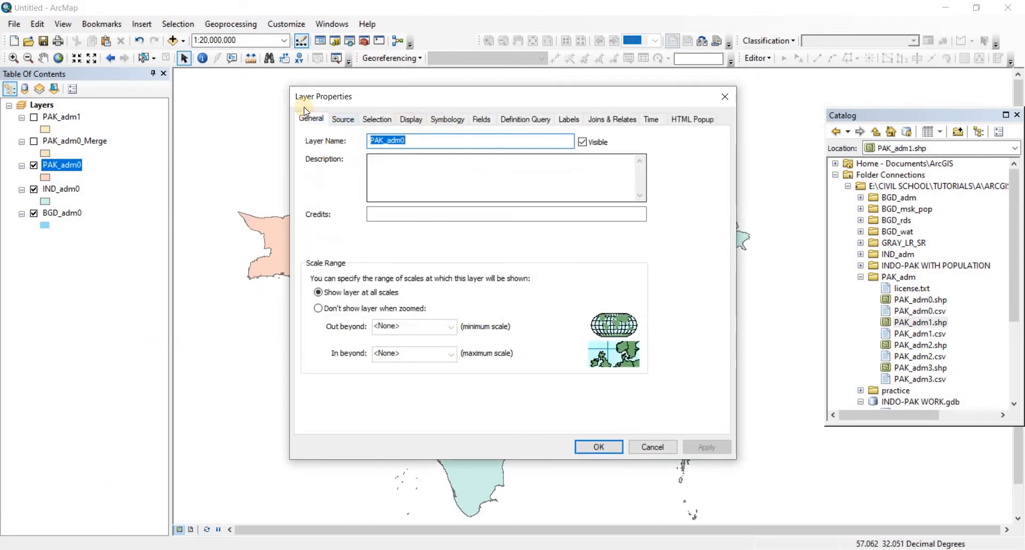
pyautogui.click(569, 119)
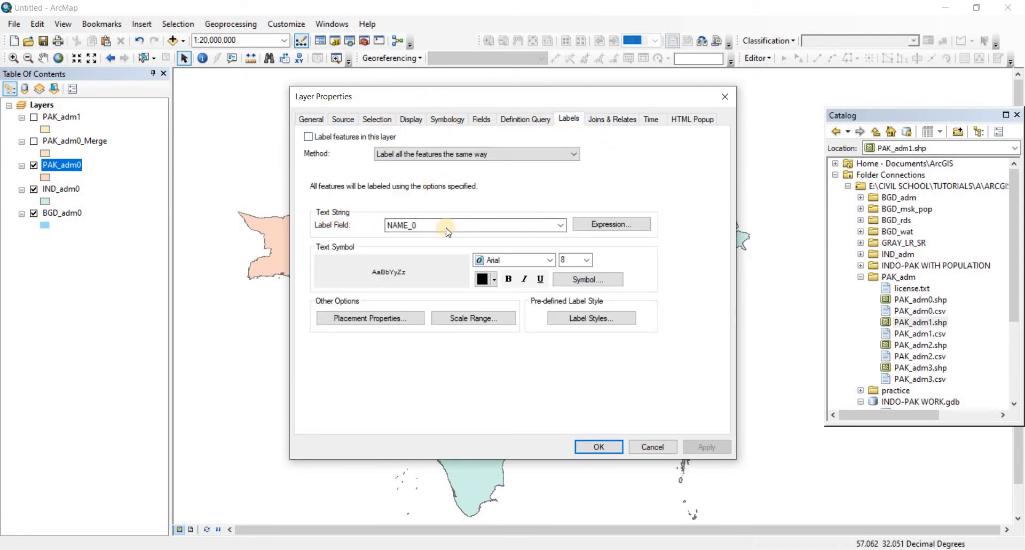
pyautogui.click(560, 224)
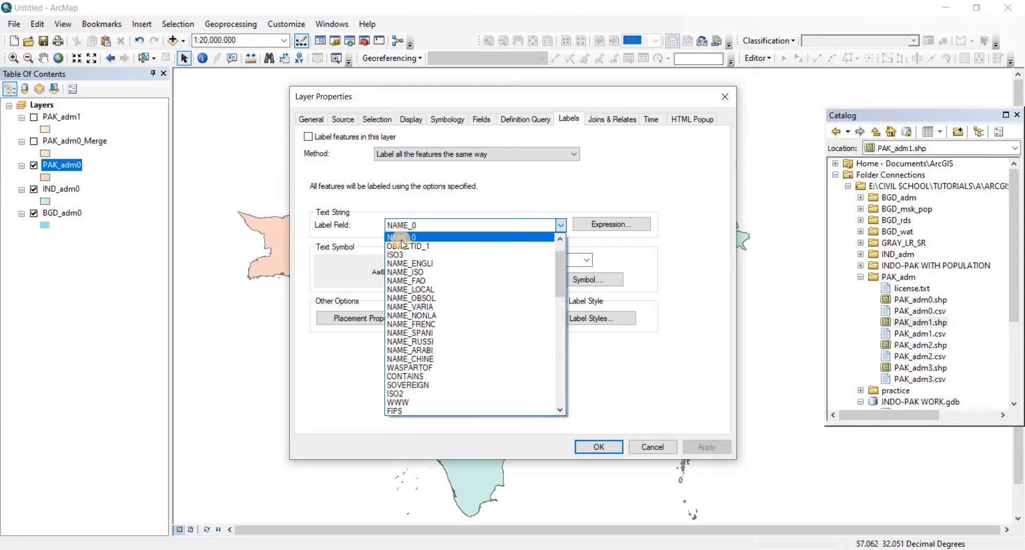
pyautogui.click(399, 238)
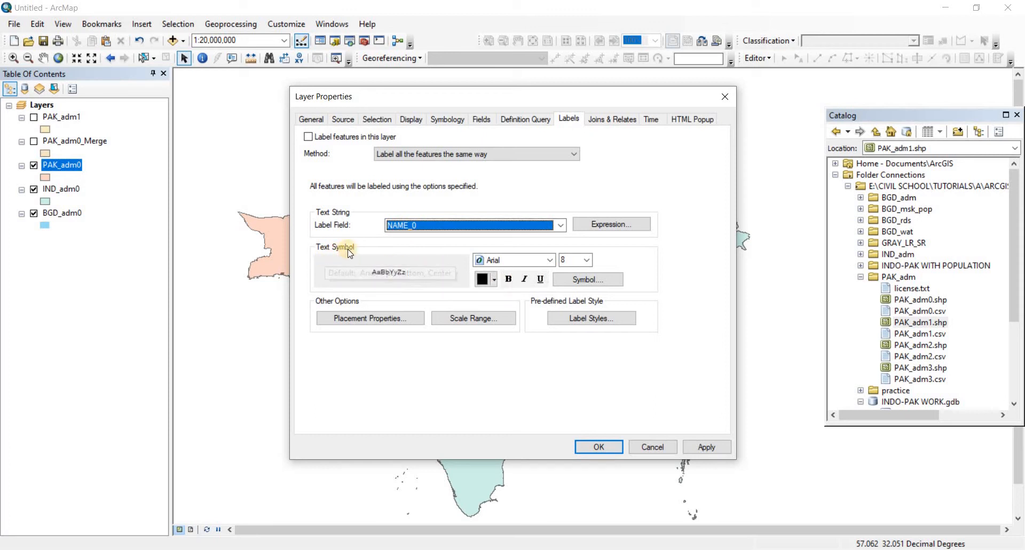
# Look through the available fonts, sizes and text colours for the PAK_adm0 labels without changing them
pyautogui.click(549, 260)
pyautogui.scroll(-2, 548, 283)
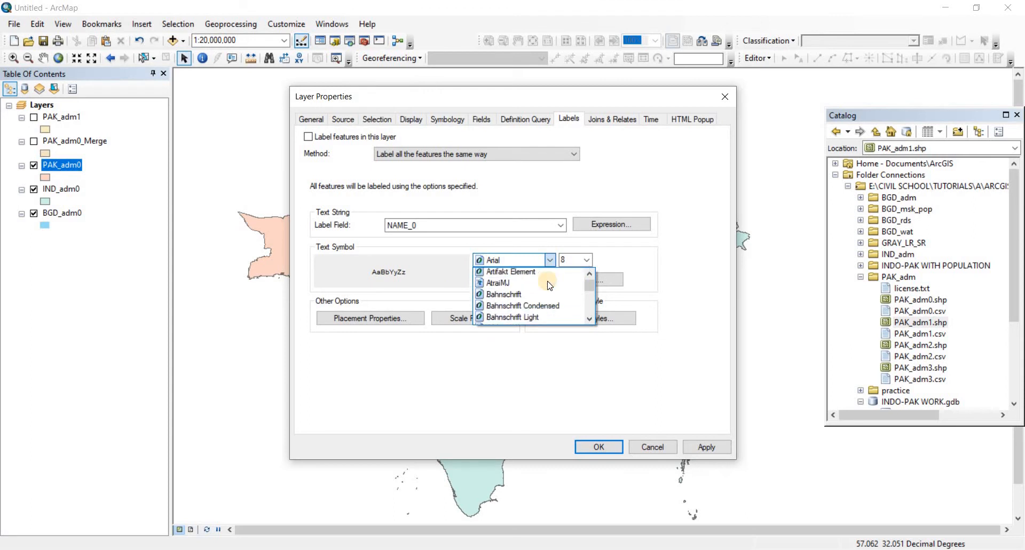
pyautogui.scroll(2, 549, 285)
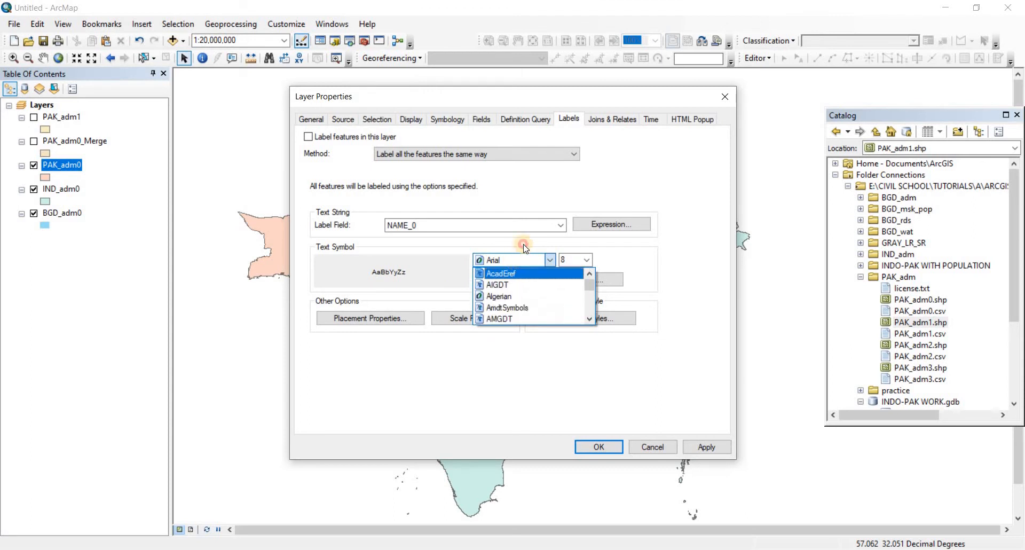
pyautogui.click(592, 260)
pyautogui.click(589, 260)
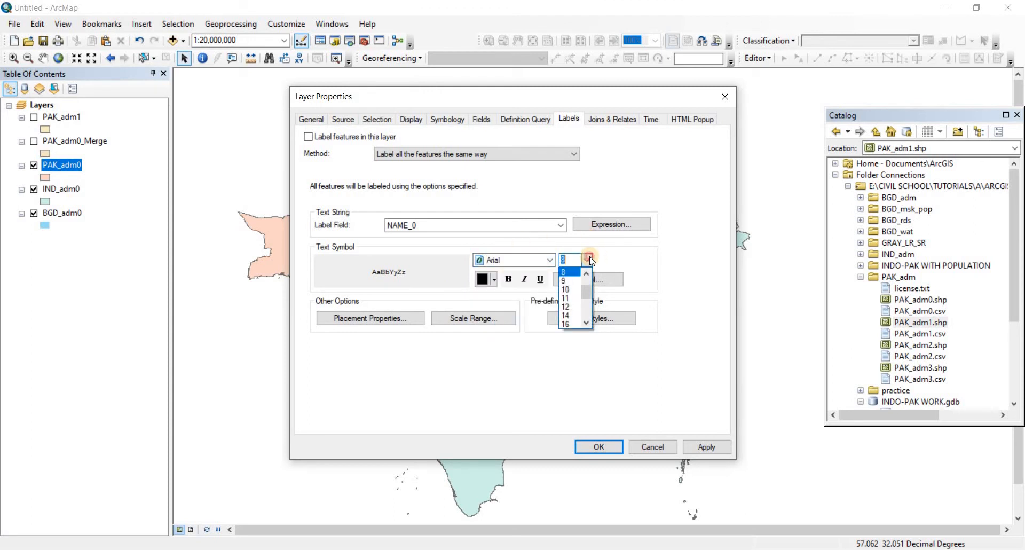
pyautogui.click(590, 260)
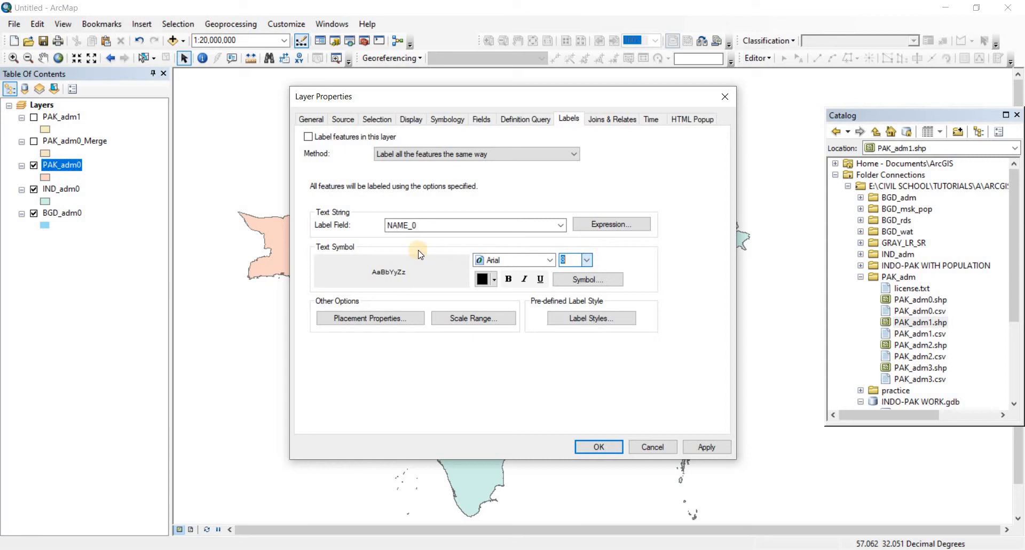
pyautogui.click(494, 280)
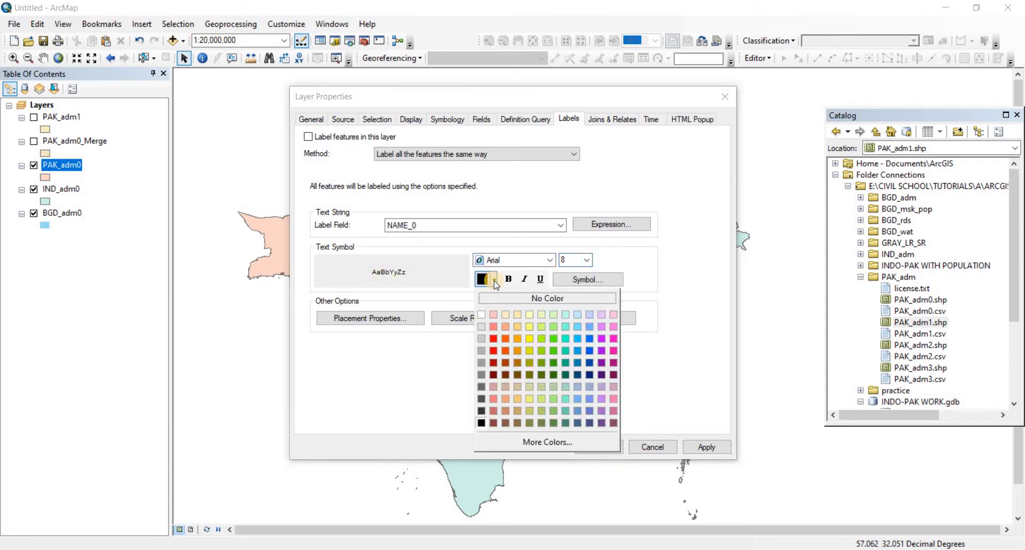
pyautogui.click(420, 276)
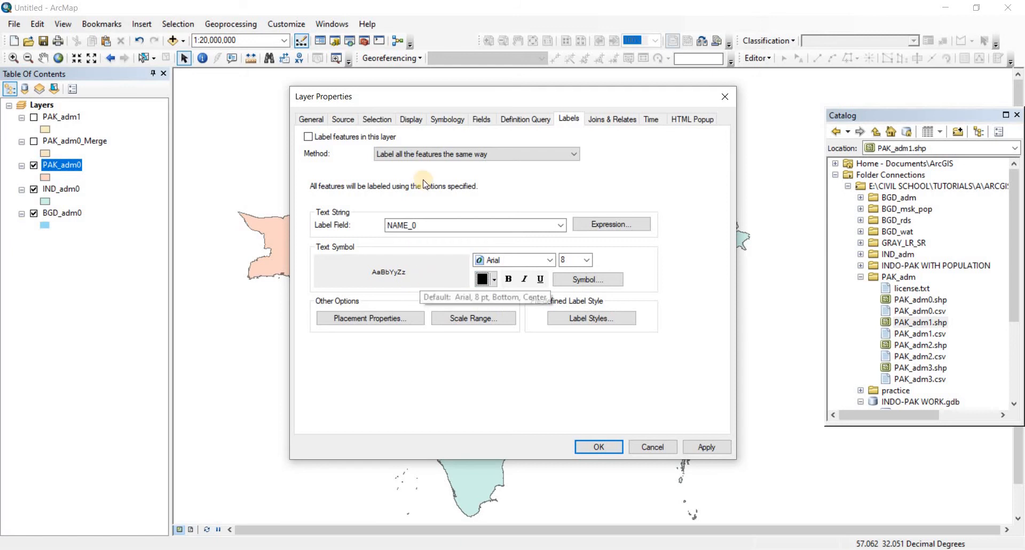
# Apply the label settings and turn on feature labels for the PAK_adm0 layer
pyautogui.click(707, 453)
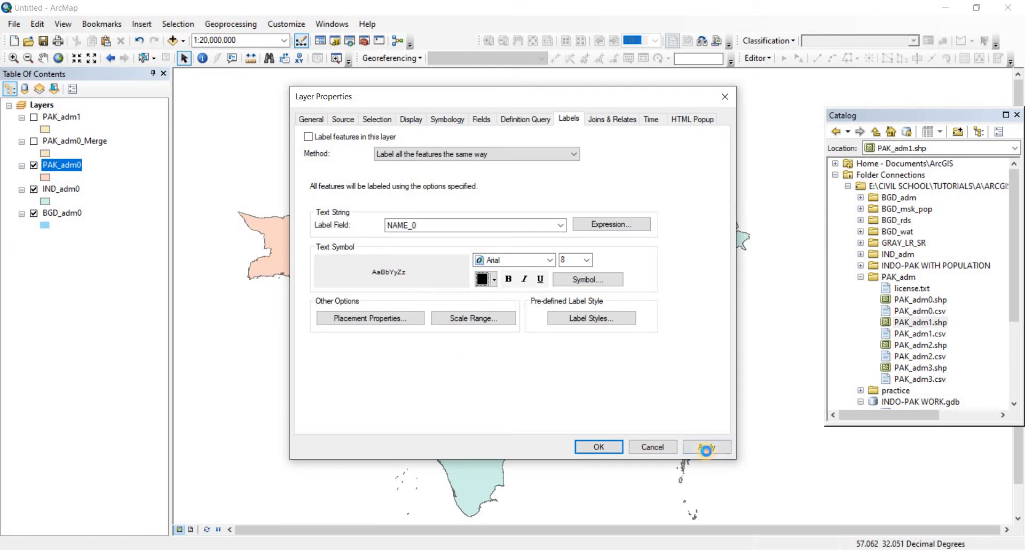
pyautogui.click(592, 449)
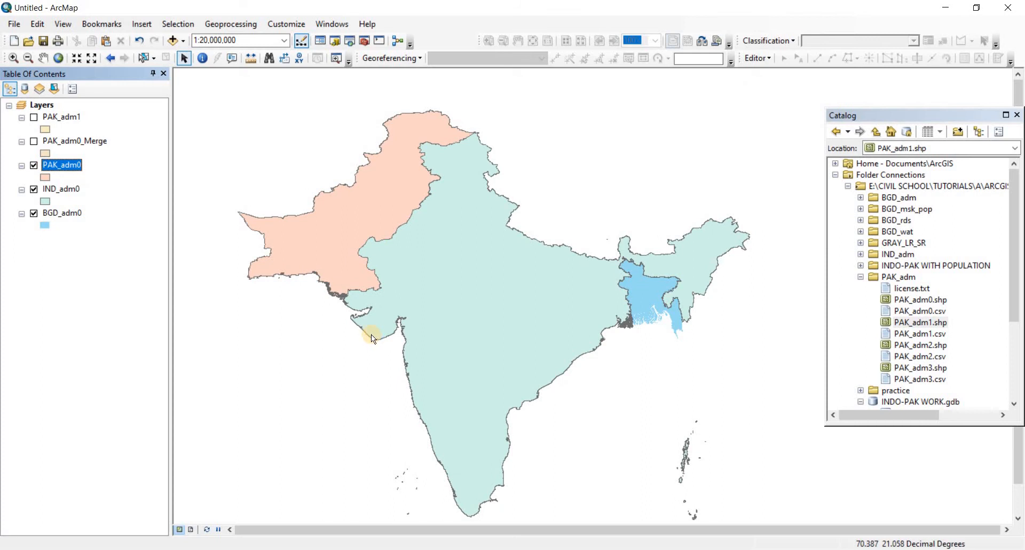
pyautogui.rightClick(62, 171)
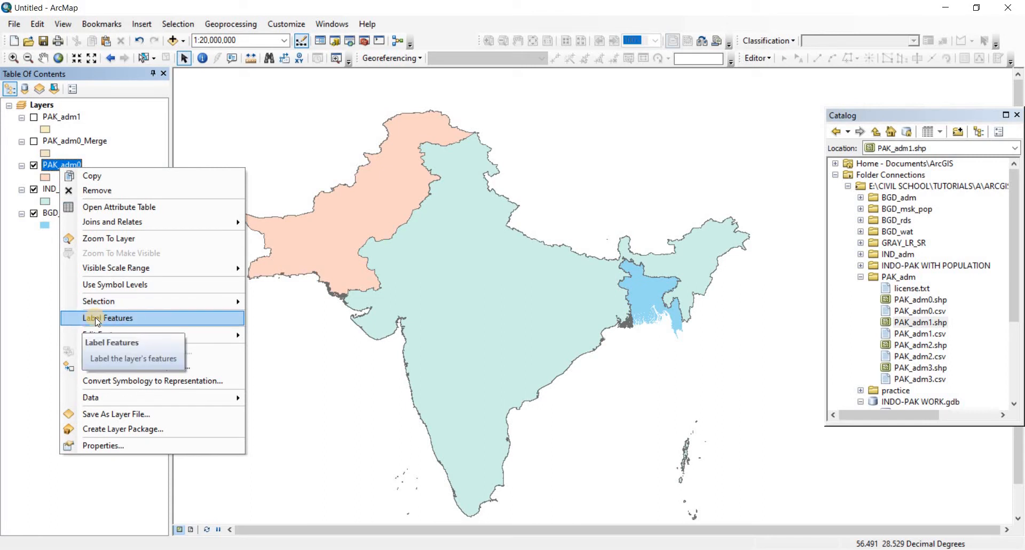
pyautogui.click(117, 316)
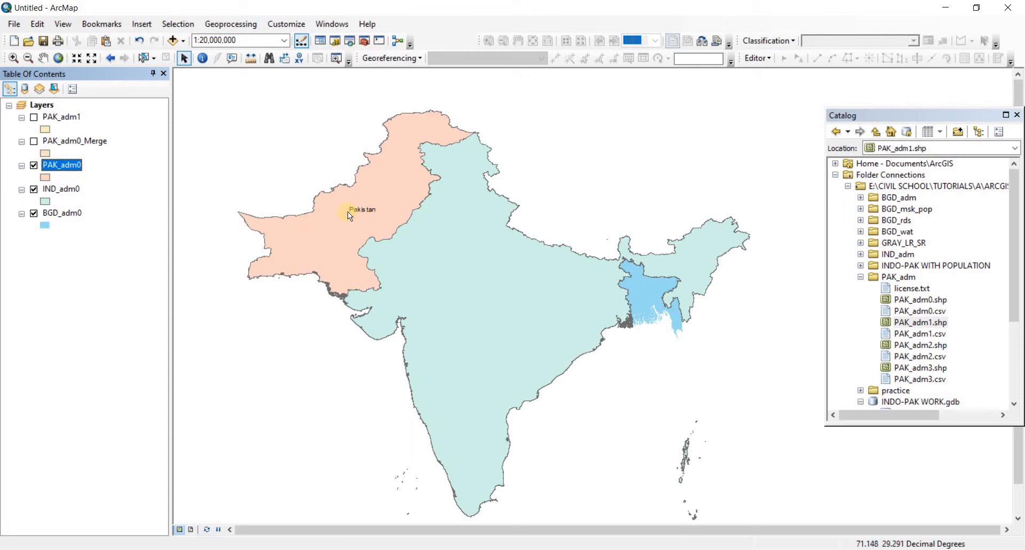
# Reopen the PAK_adm0 attribute table, check the NAME_ISO value as an alternative label text, and close the table
pyautogui.rightClick(82, 165)
pyautogui.click(153, 205)
pyautogui.rightClick(83, 172)
pyautogui.click(136, 200)
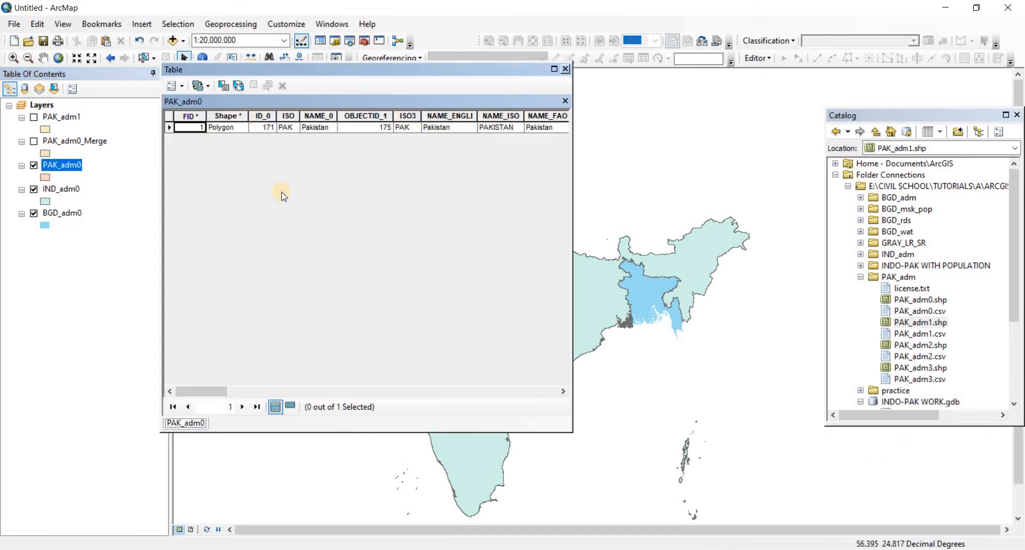
pyautogui.click(492, 130)
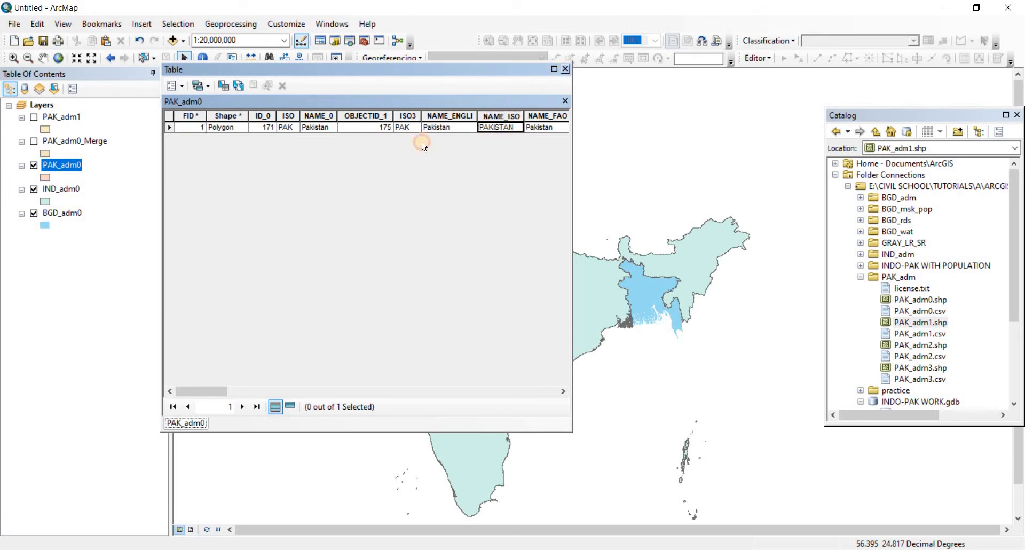
pyautogui.click(565, 69)
# Turn off feature labels for the PAK_adm0 layer
pyautogui.rightClick(69, 166)
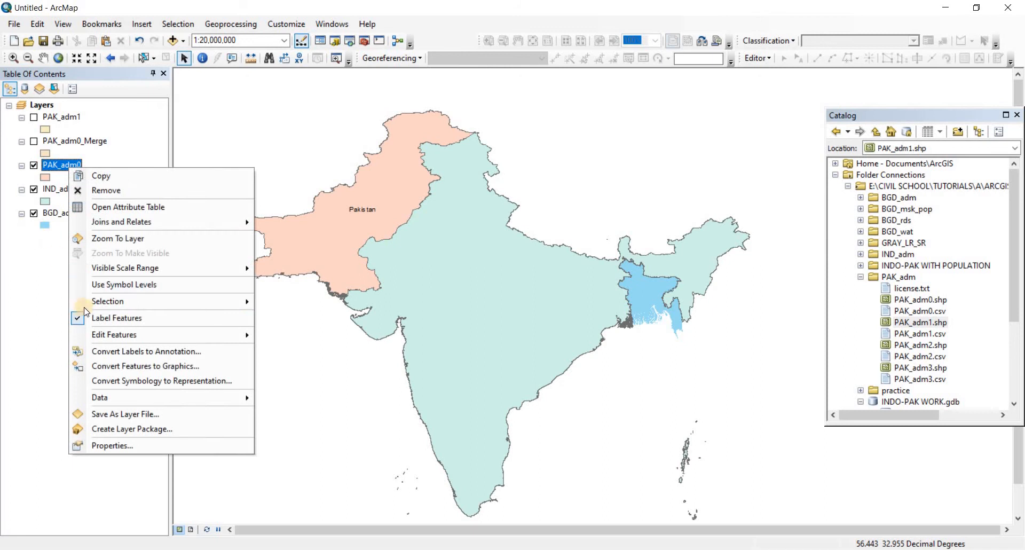
pyautogui.click(122, 318)
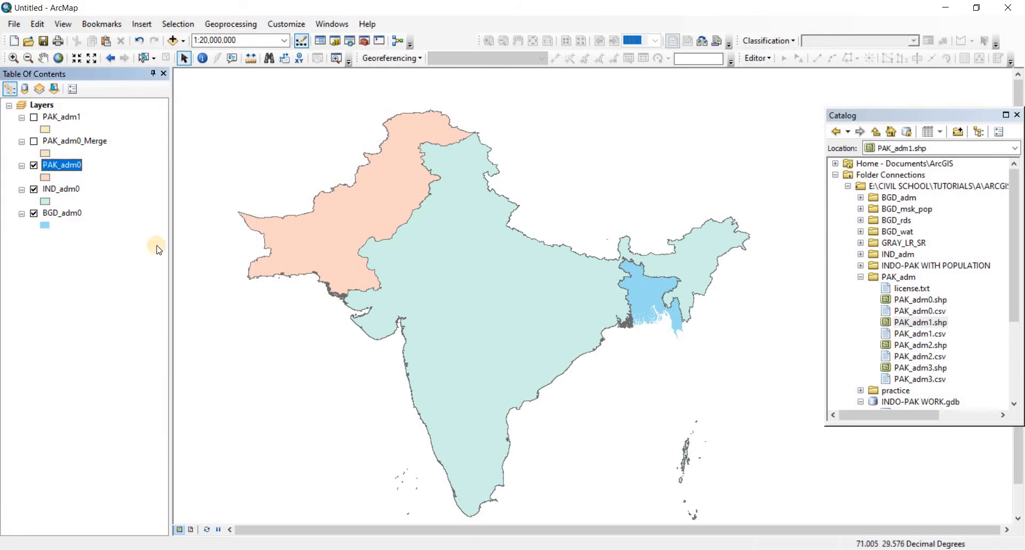
# Open the label properties of the PAK_adm0 layer and set the label field to NAME_ISO
pyautogui.rightClick(69, 165)
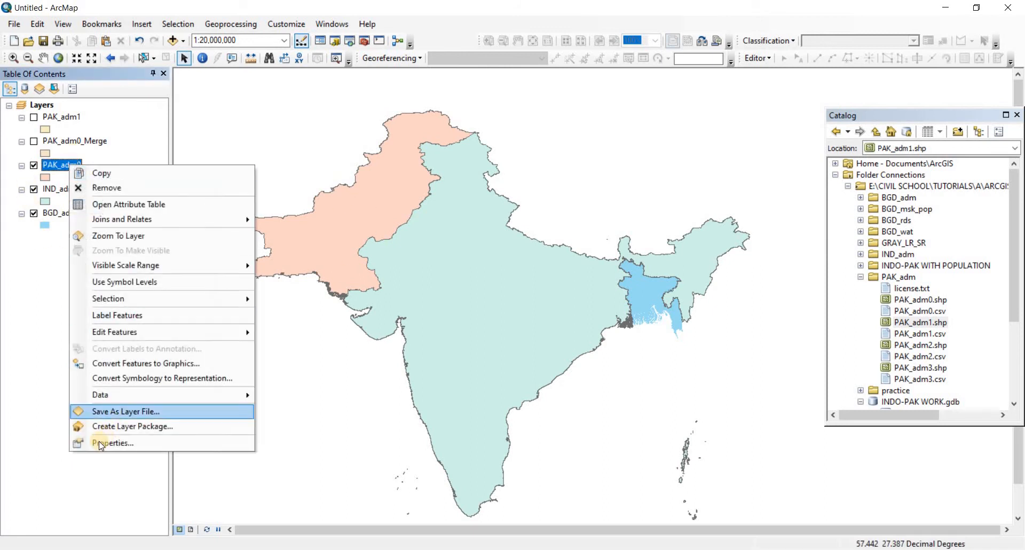
pyautogui.click(101, 443)
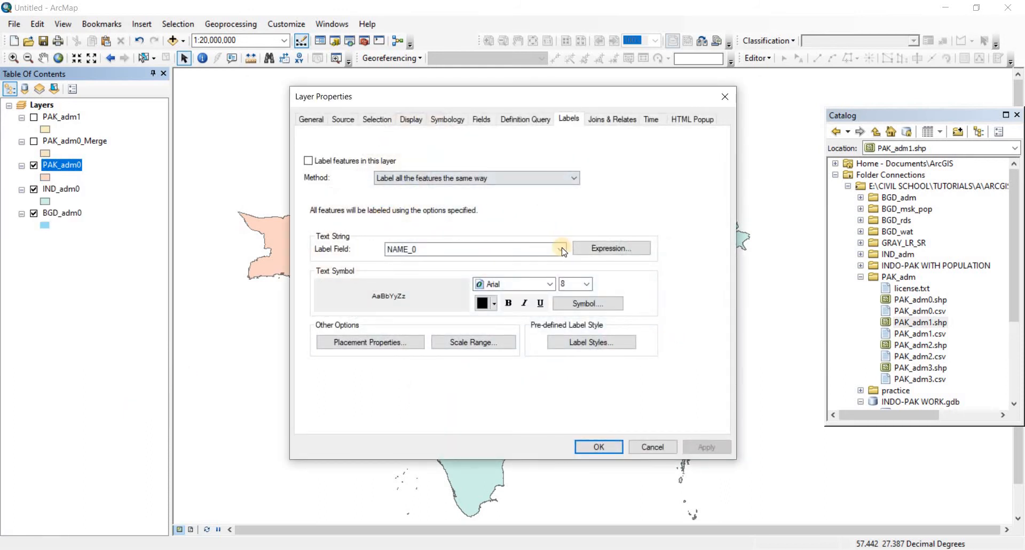
pyautogui.click(562, 250)
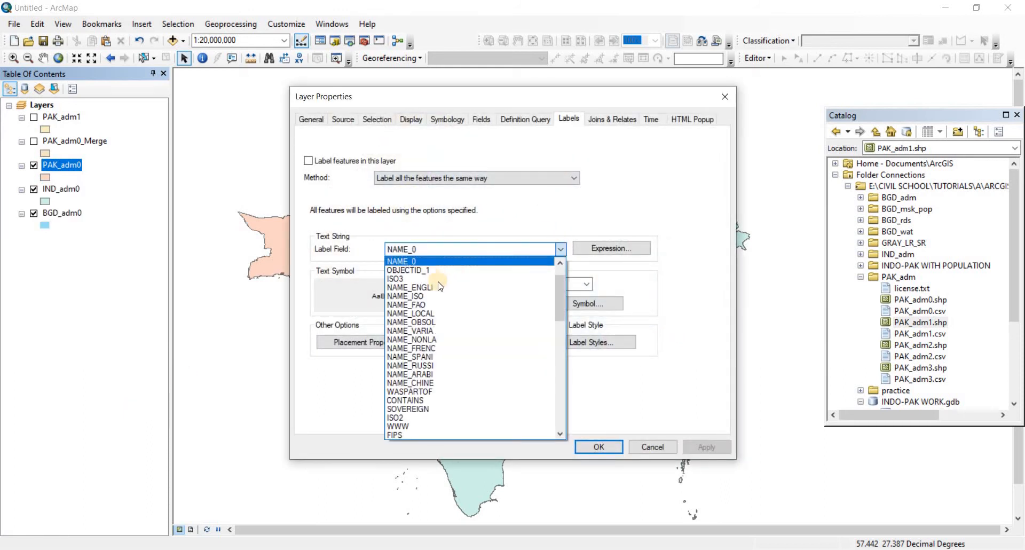
pyautogui.click(407, 296)
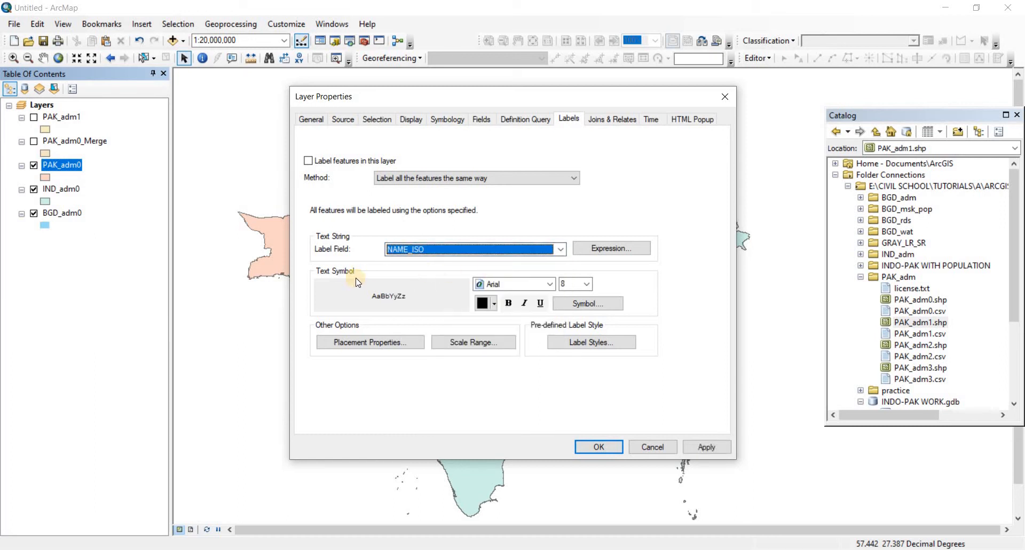
# Set the PAK_adm0 label text to dark blue at size 20
pyautogui.click(494, 304)
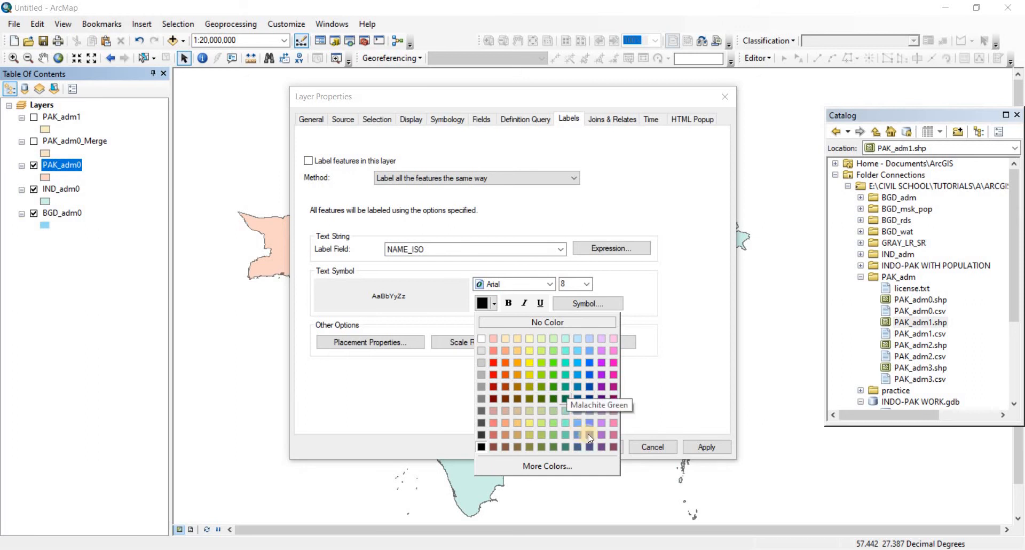
pyautogui.click(589, 397)
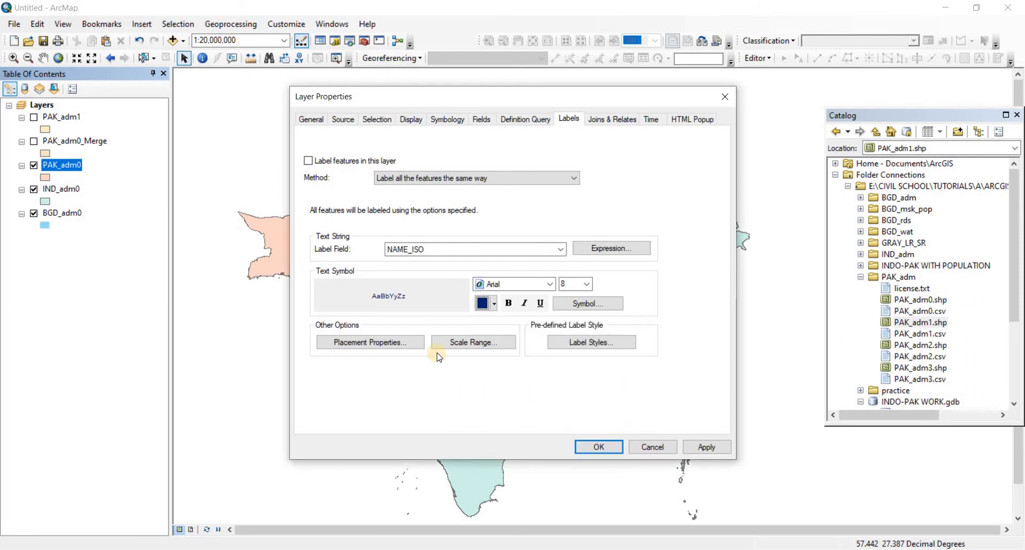
pyautogui.click(586, 285)
pyautogui.moveTo(587, 315); pyautogui.dragTo(588, 324)
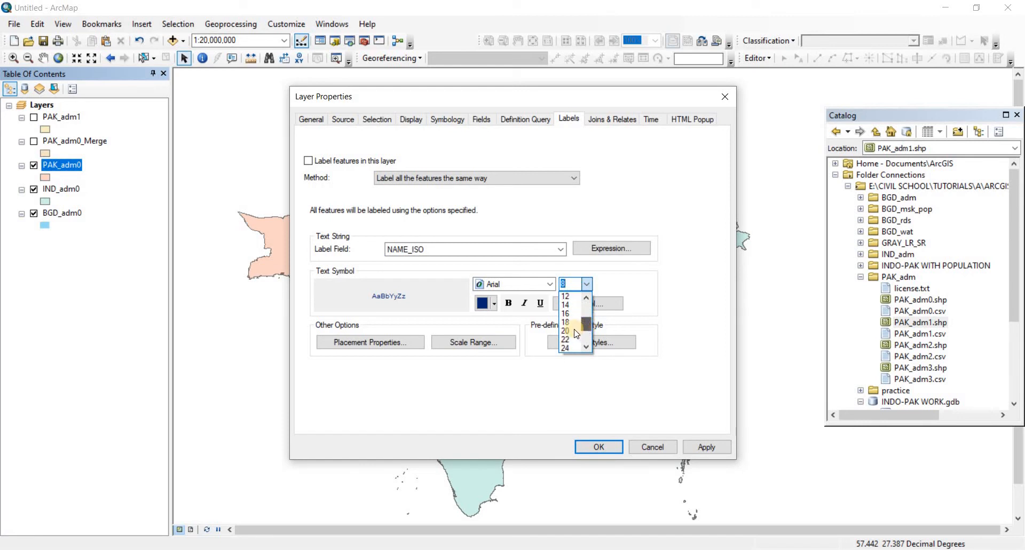
pyautogui.click(566, 331)
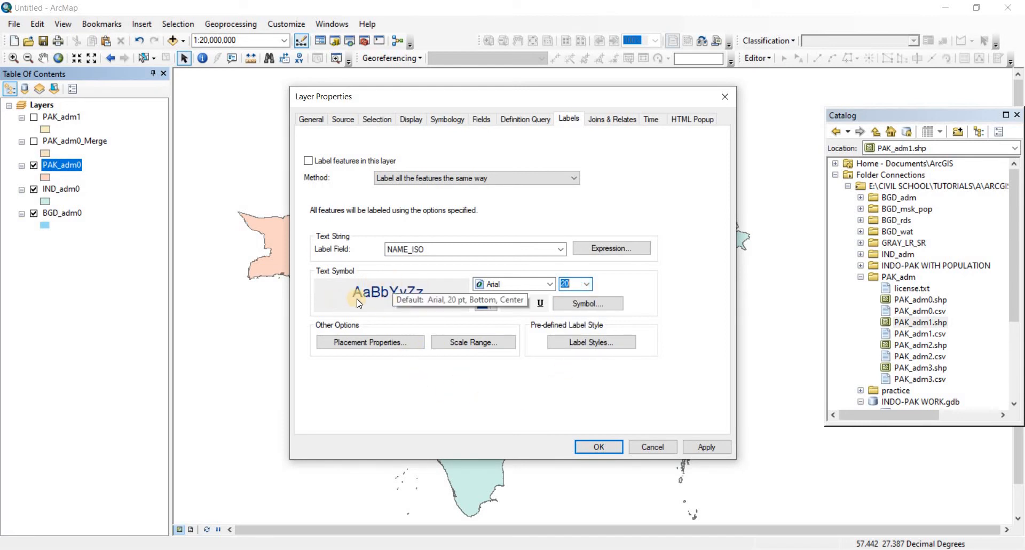
# Apply the new label settings and turn on feature labels for the PAK_adm0 layer
pyautogui.click(704, 447)
pyautogui.click(617, 443)
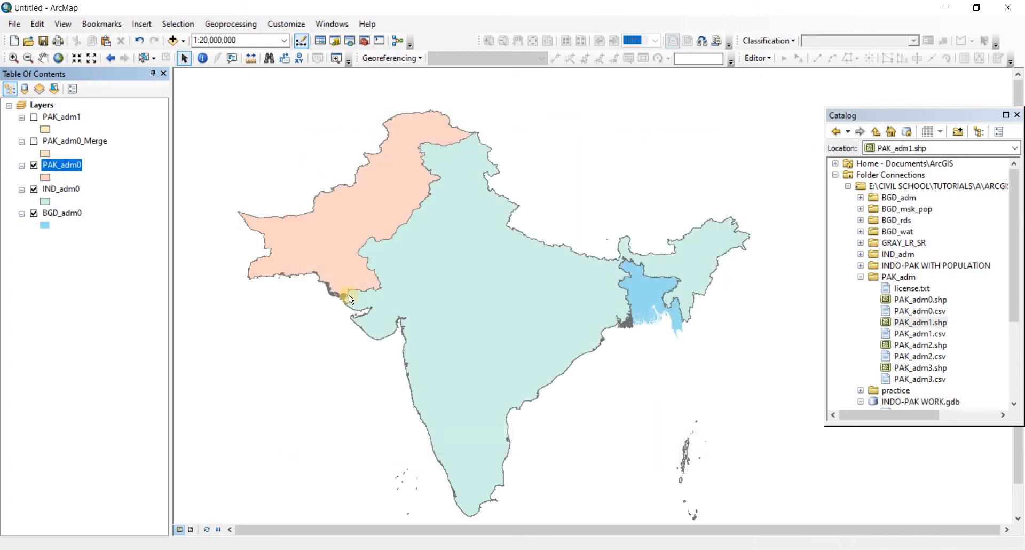
pyautogui.rightClick(61, 165)
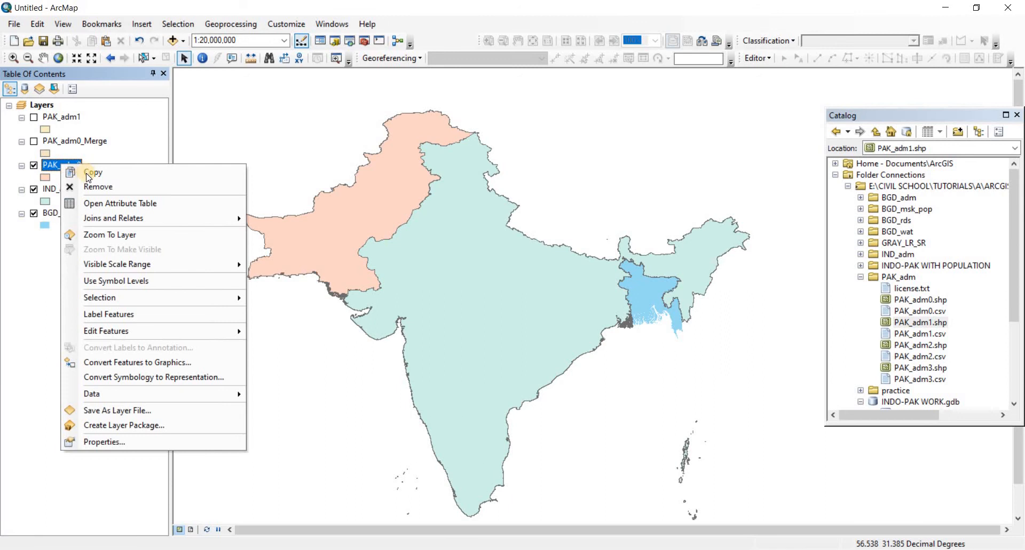
pyautogui.click(118, 315)
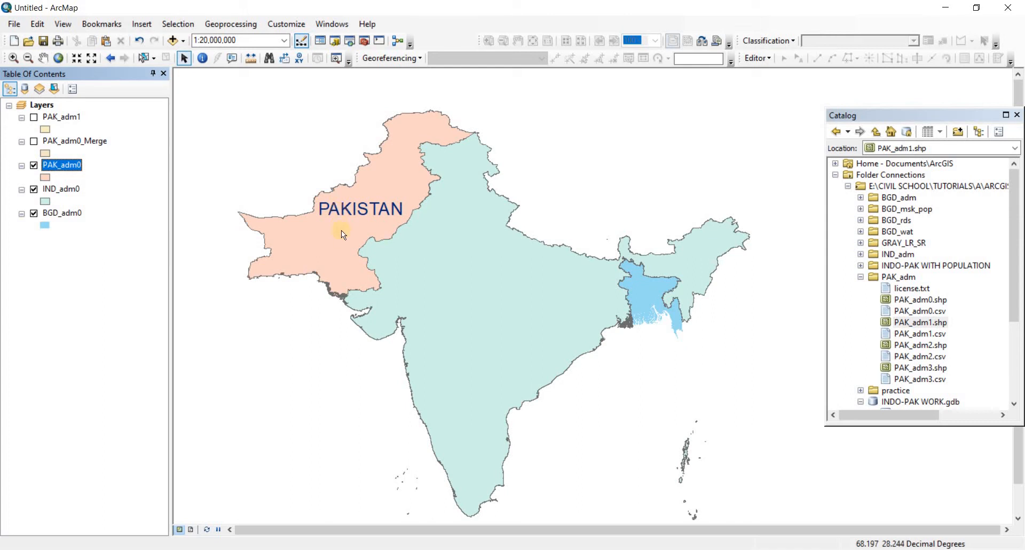
# Open the label properties of the IND_adm0 layer and set the label text size to 22
pyautogui.click(71, 190)
pyautogui.click(72, 214)
pyautogui.rightClick(69, 186)
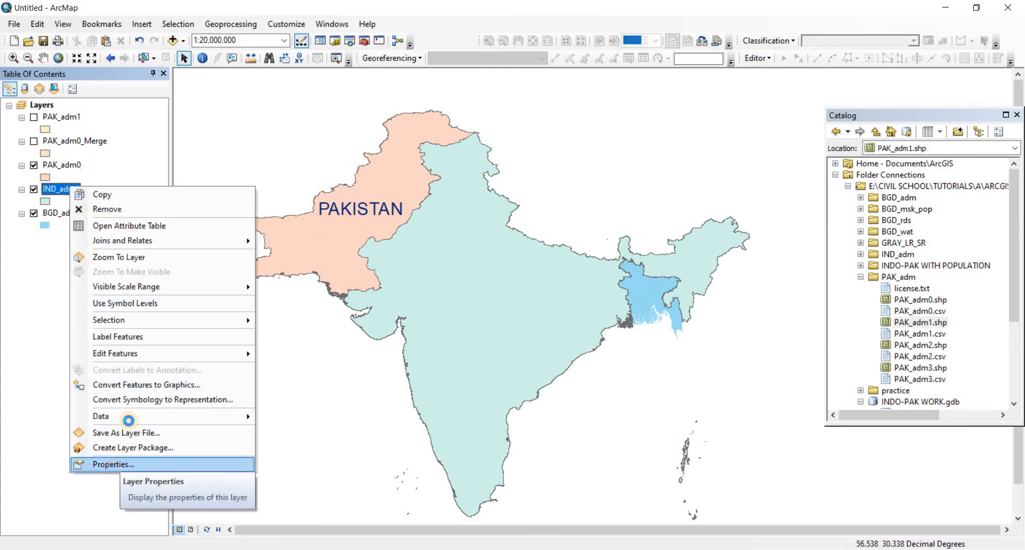
pyautogui.click(112, 464)
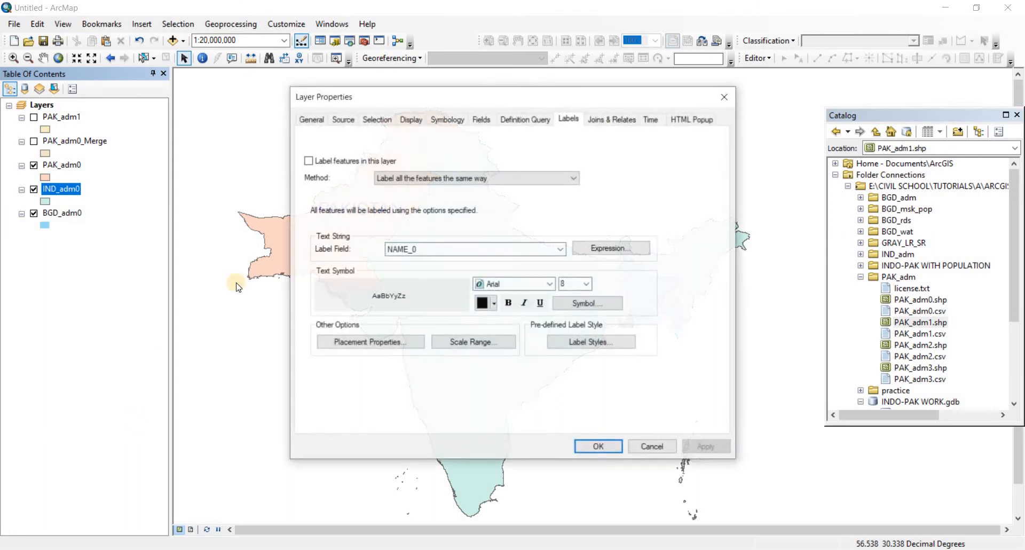
pyautogui.click(586, 284)
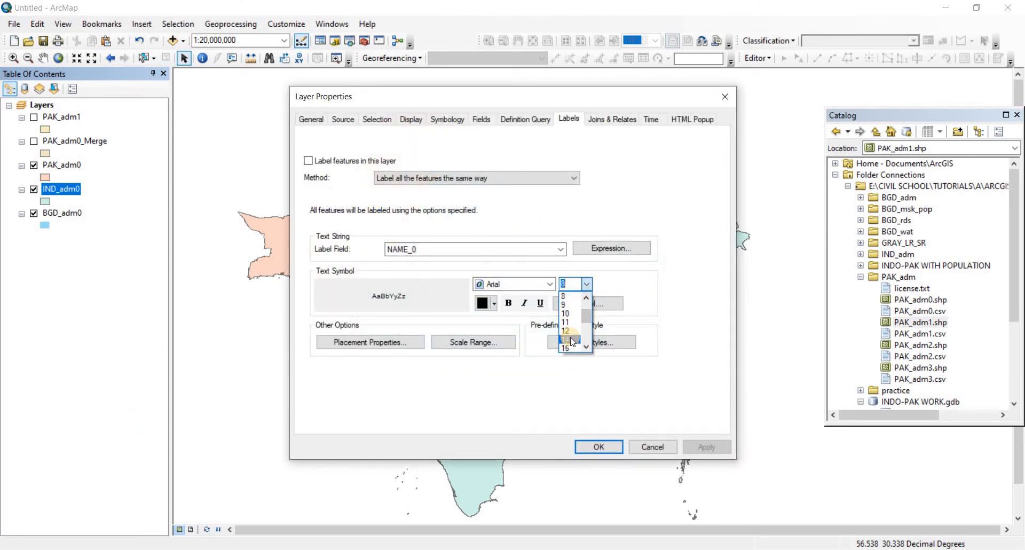
pyautogui.scroll(-1, 570, 340)
pyautogui.click(397, 275)
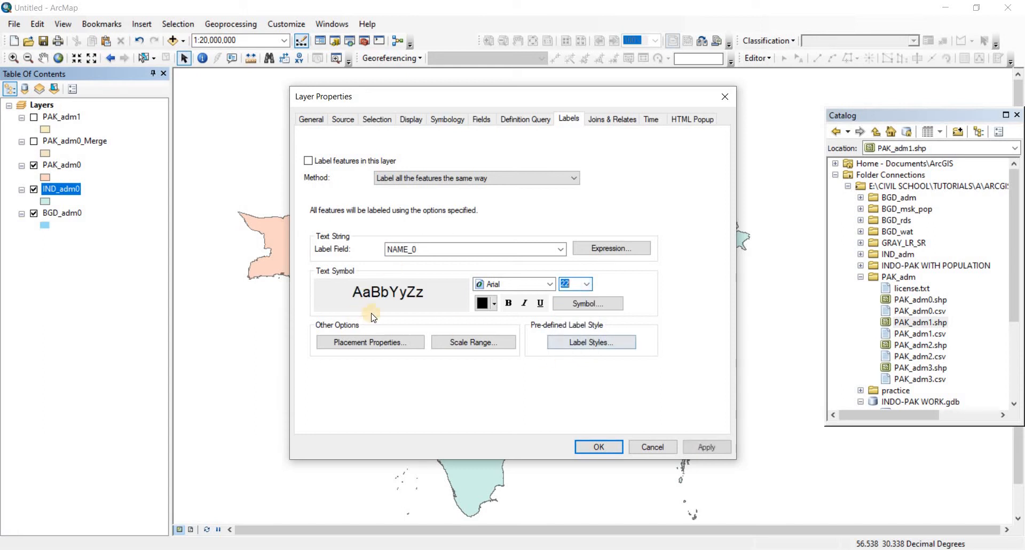
# Try the AtraiMJ font for the IND_adm0 labels, and choose Bahnschrift instead
pyautogui.click(539, 284)
pyautogui.scroll(-1, 533, 315)
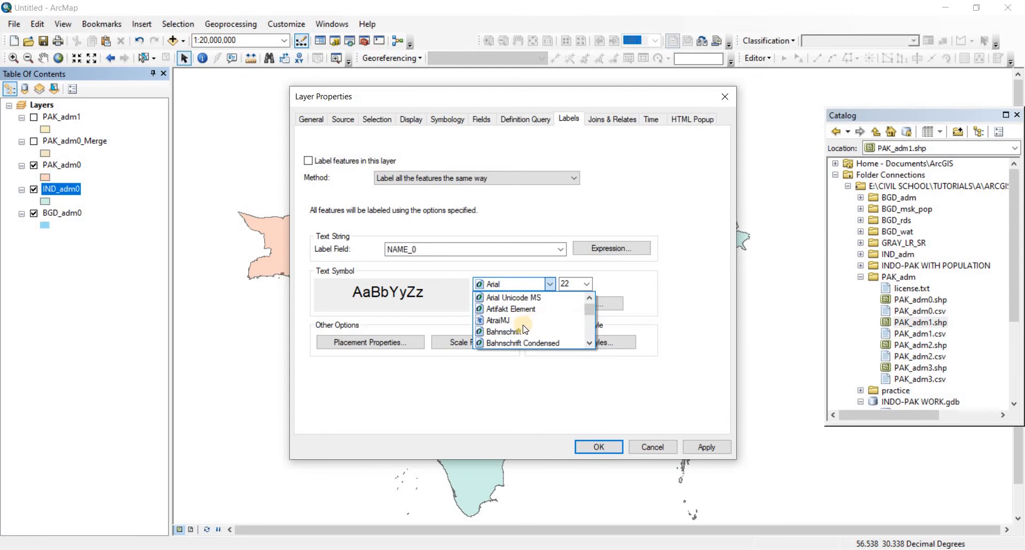
pyautogui.click(528, 315)
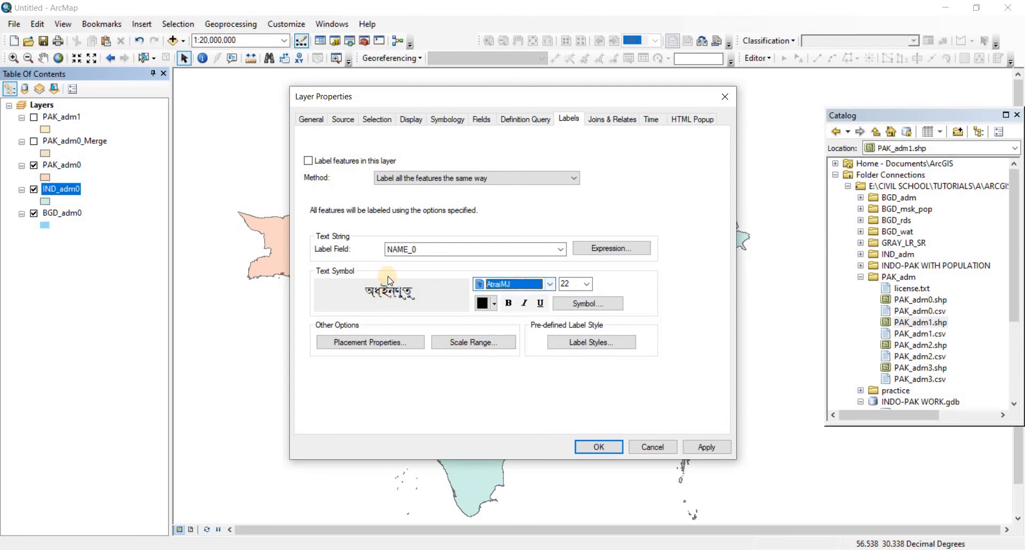
pyautogui.click(549, 285)
pyautogui.click(523, 305)
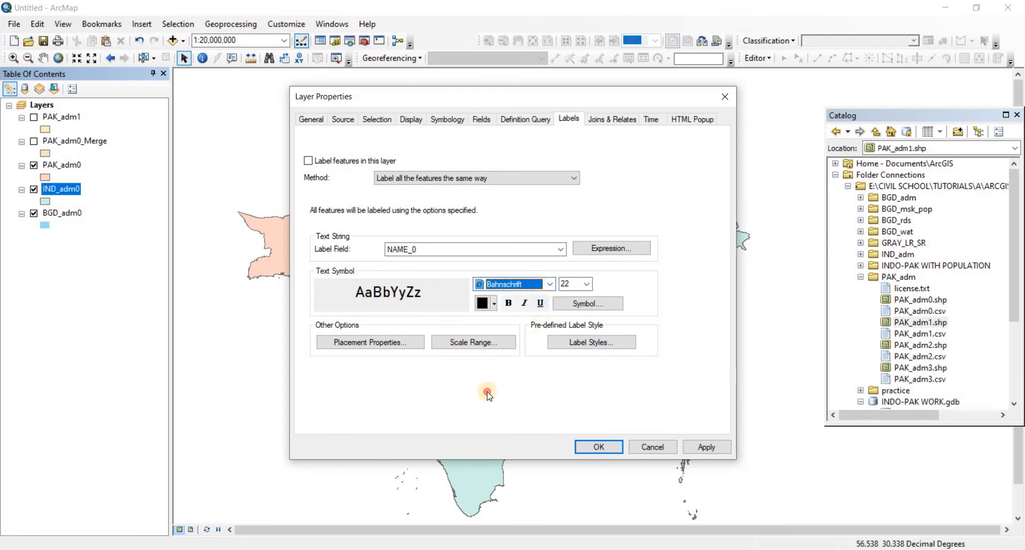
# Apply the label settings and turn on feature labels for the IND_adm0 layer
pyautogui.click(707, 446)
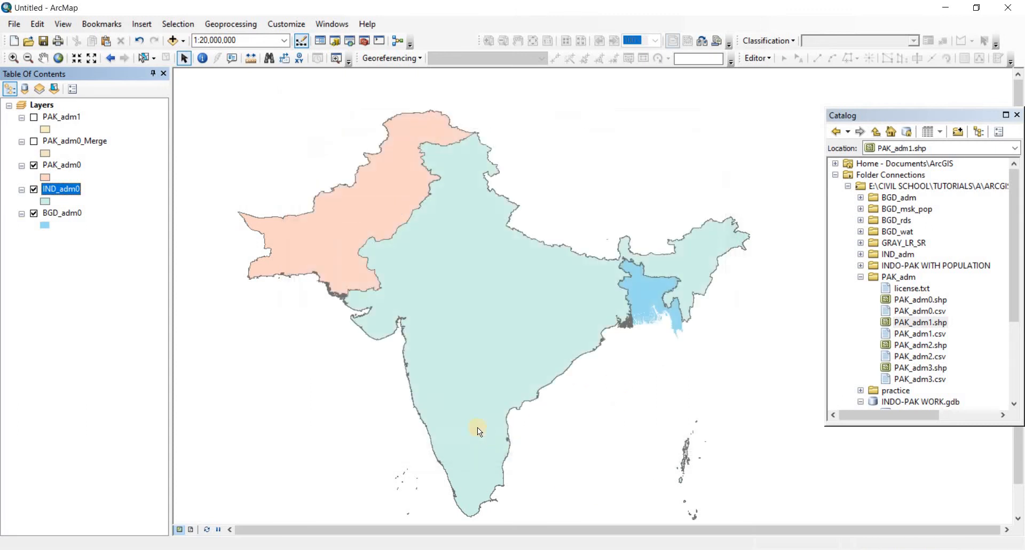
pyautogui.rightClick(68, 189)
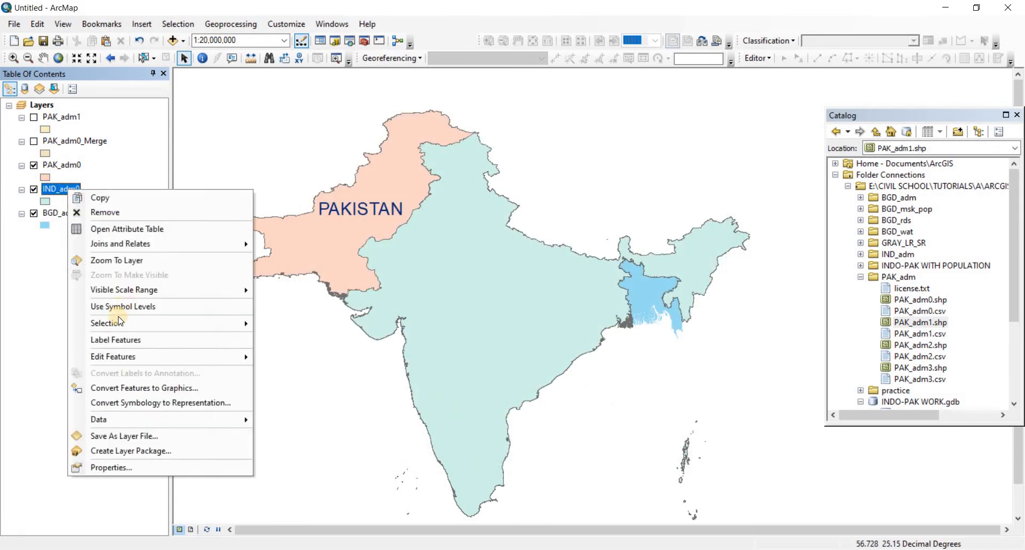
pyautogui.click(107, 342)
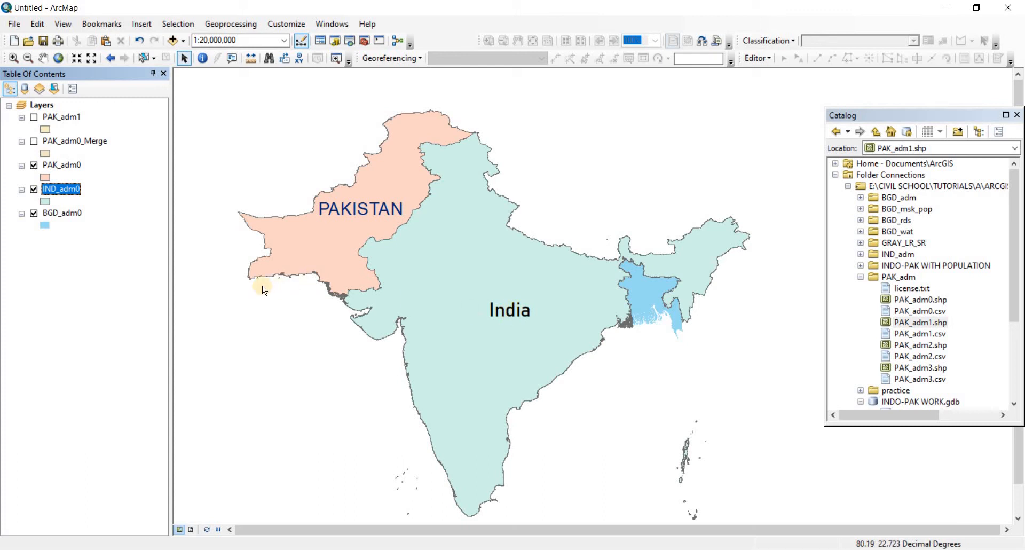
# Hide the IND_adm0, PAK_adm0 and BGD_adm0 layers and display only the PAK_adm1 layer
pyautogui.click(33, 189)
pyautogui.click(34, 165)
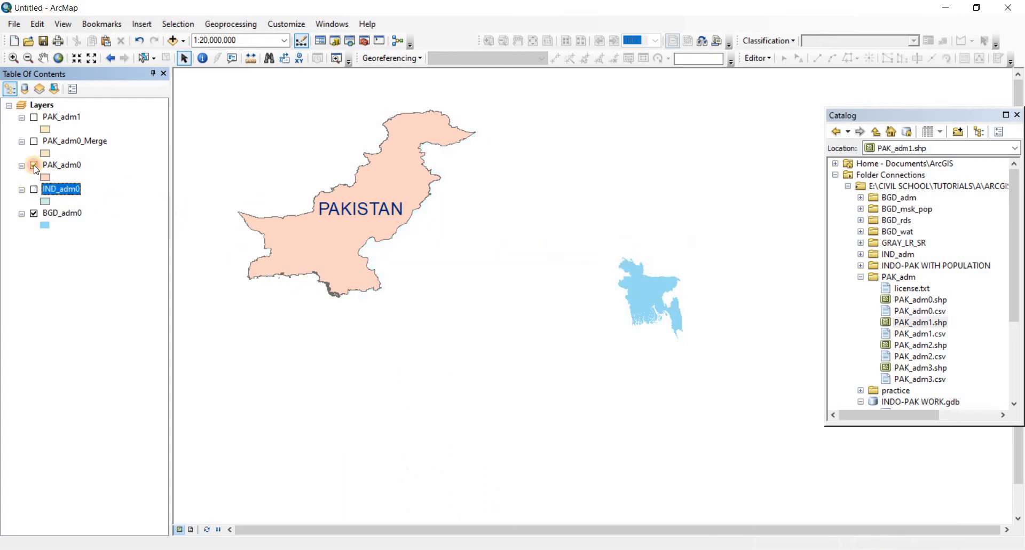
pyautogui.click(34, 213)
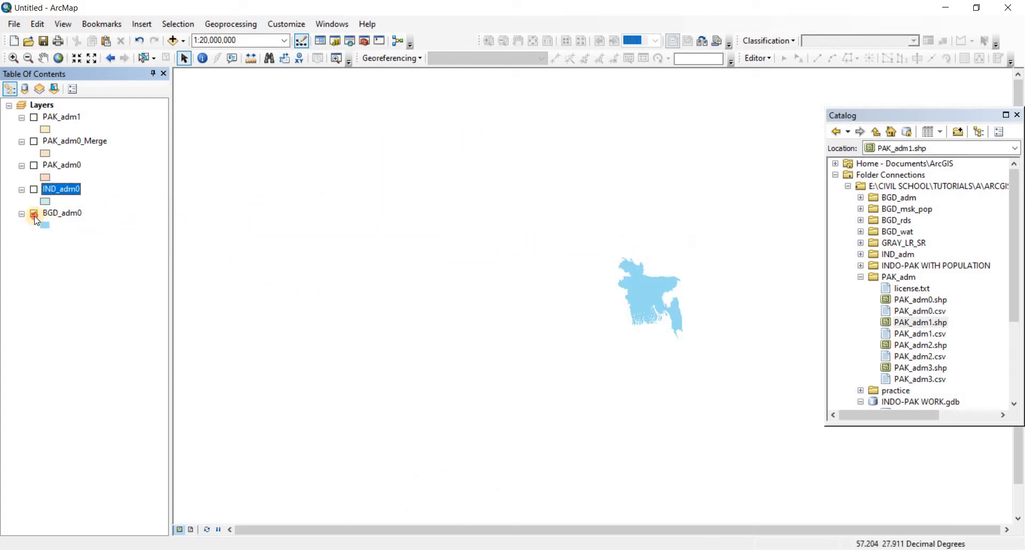
pyautogui.click(35, 118)
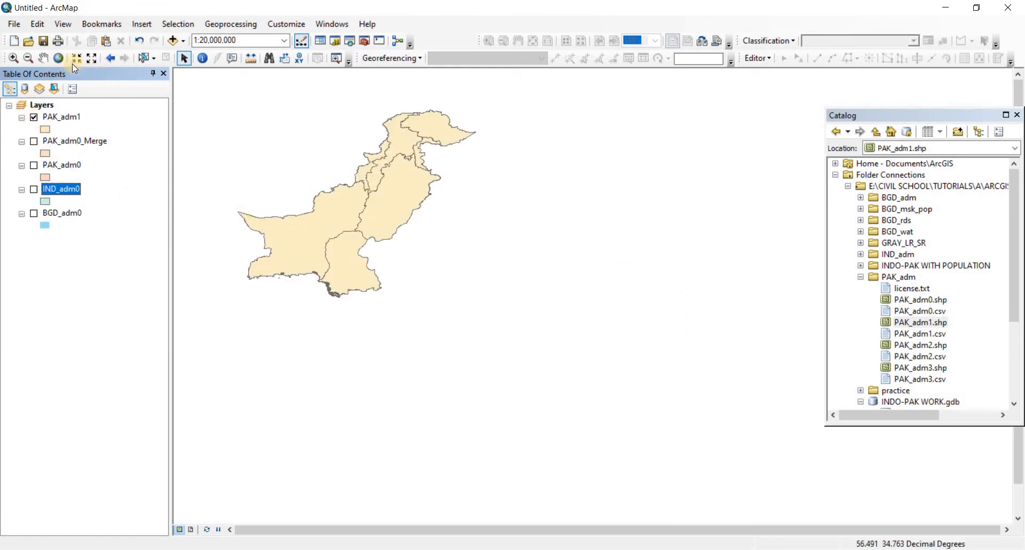
pyautogui.click(59, 59)
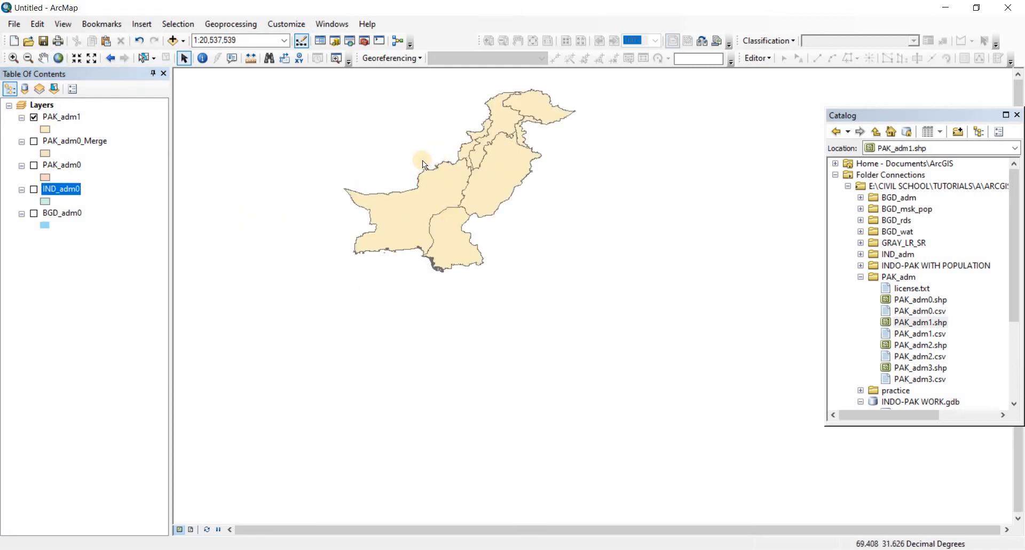
pyautogui.click(13, 57)
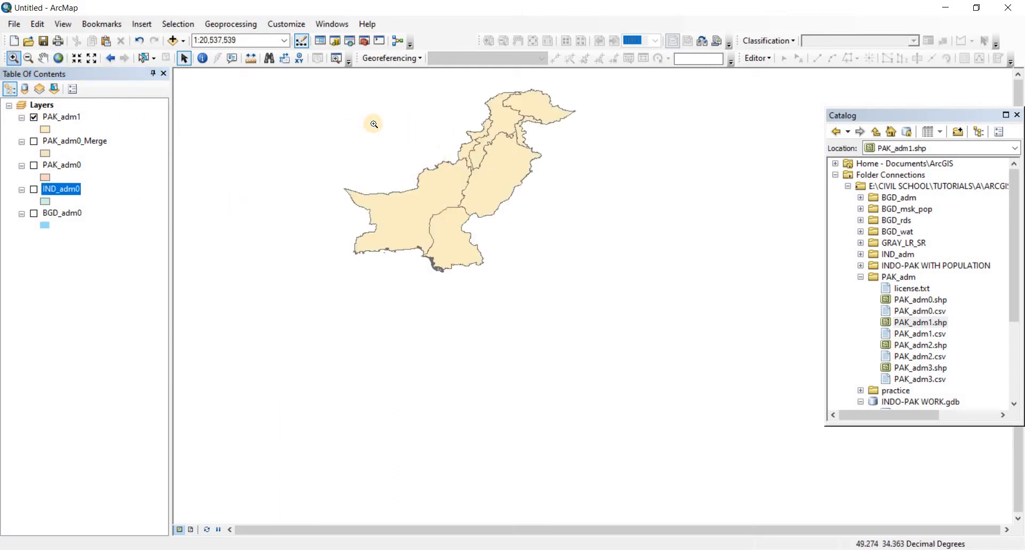
pyautogui.moveTo(325, 85); pyautogui.dragTo(609, 304)
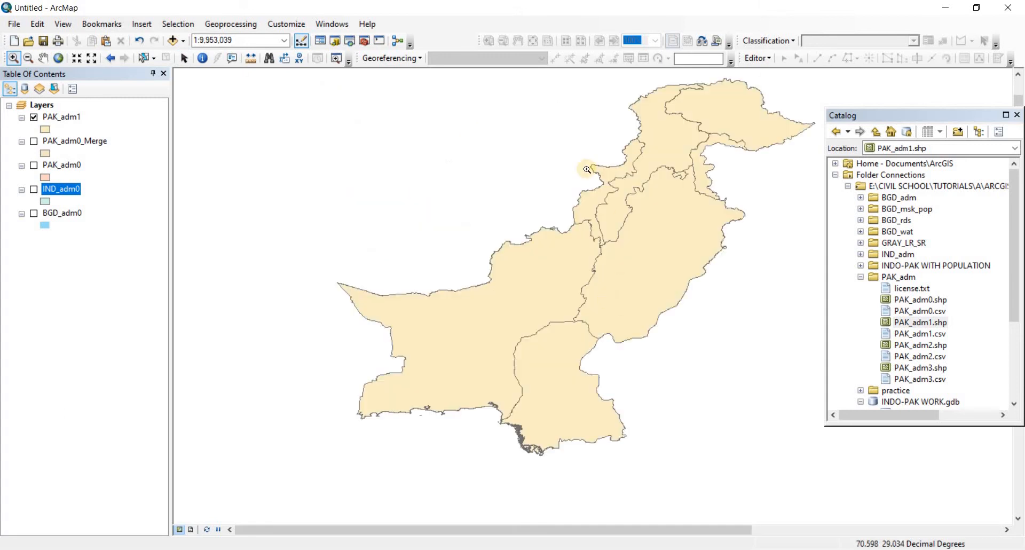
# Open the PAK_adm1 attribute table and look through its fields for one that holds the province names
pyautogui.rightClick(62, 117)
pyautogui.click(182, 152)
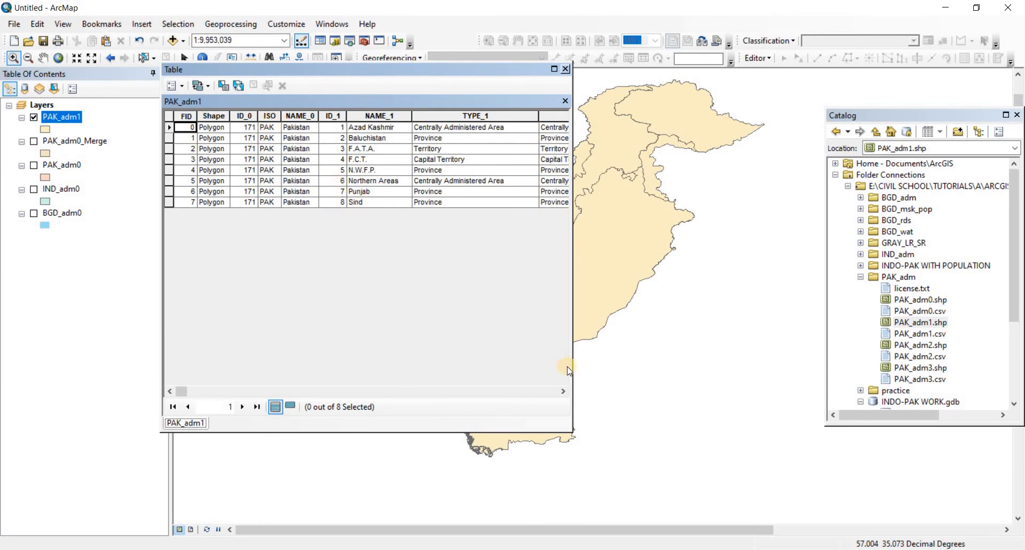
pyautogui.click(564, 393)
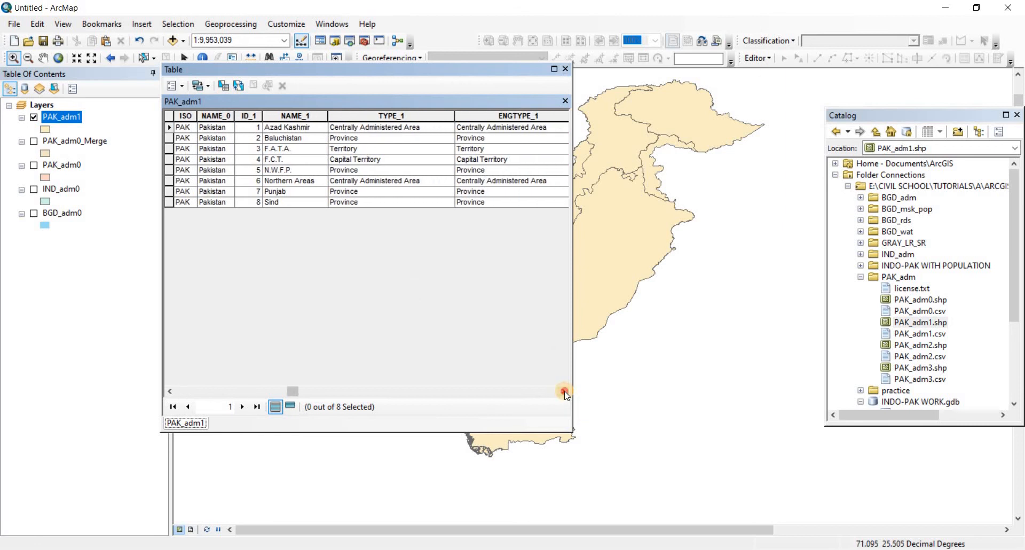
pyautogui.click(565, 392)
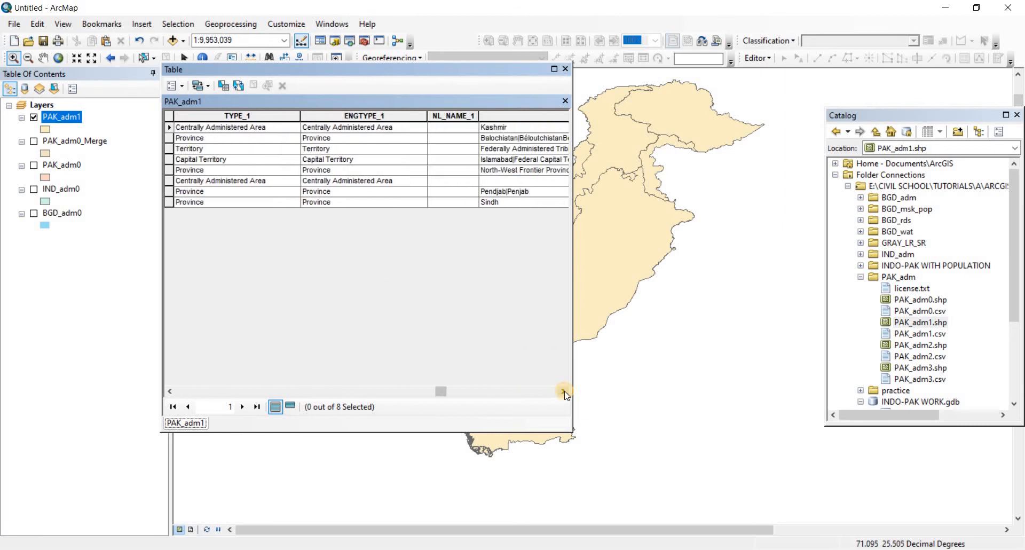
pyautogui.click(565, 393)
pyautogui.click(564, 393)
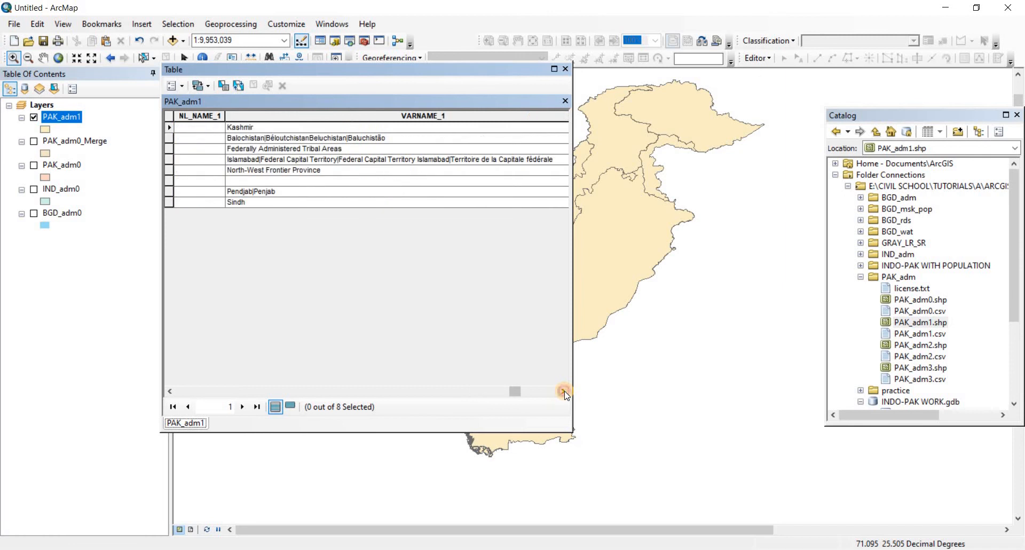
pyautogui.click(565, 392)
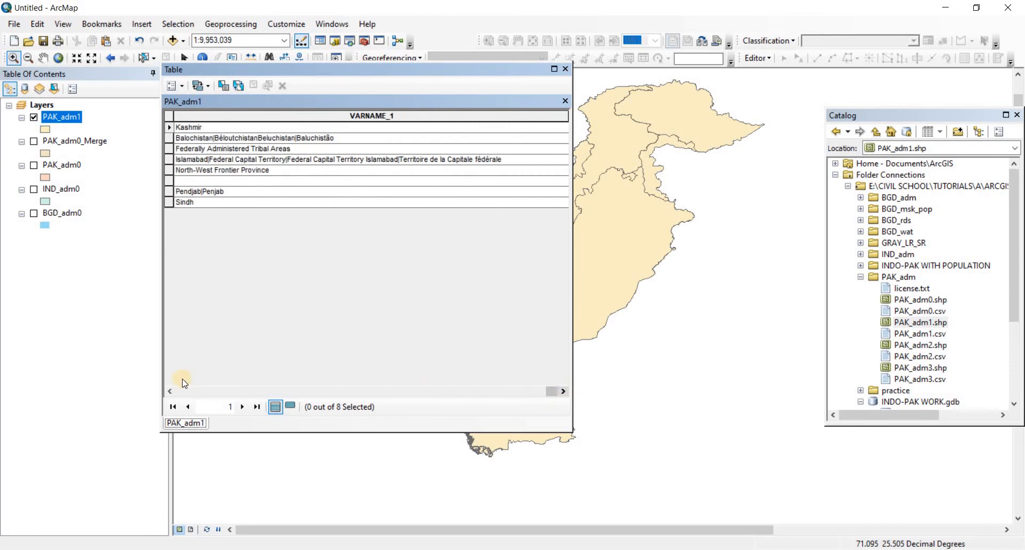
pyautogui.click(171, 393)
pyautogui.click(171, 392)
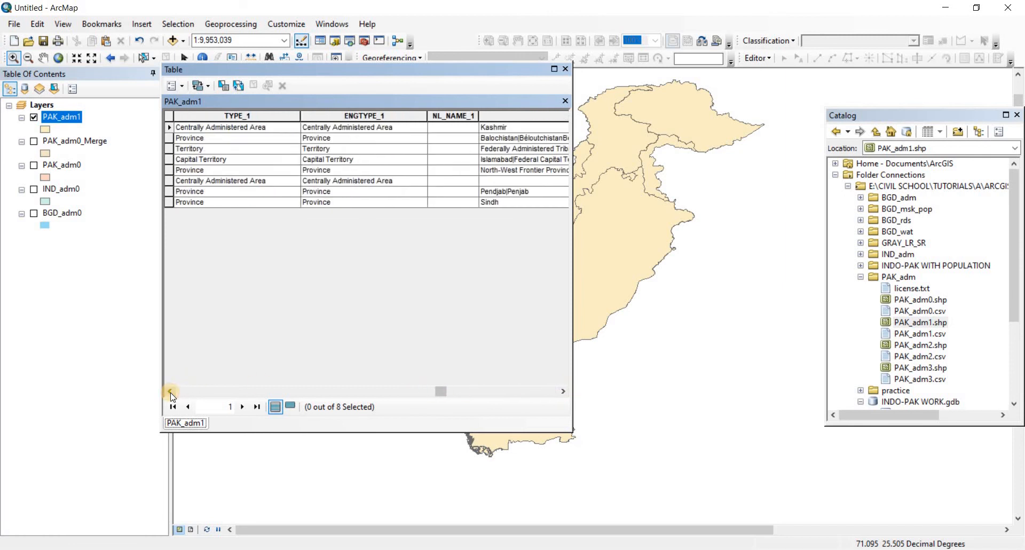
pyautogui.click(171, 392)
pyautogui.click(171, 393)
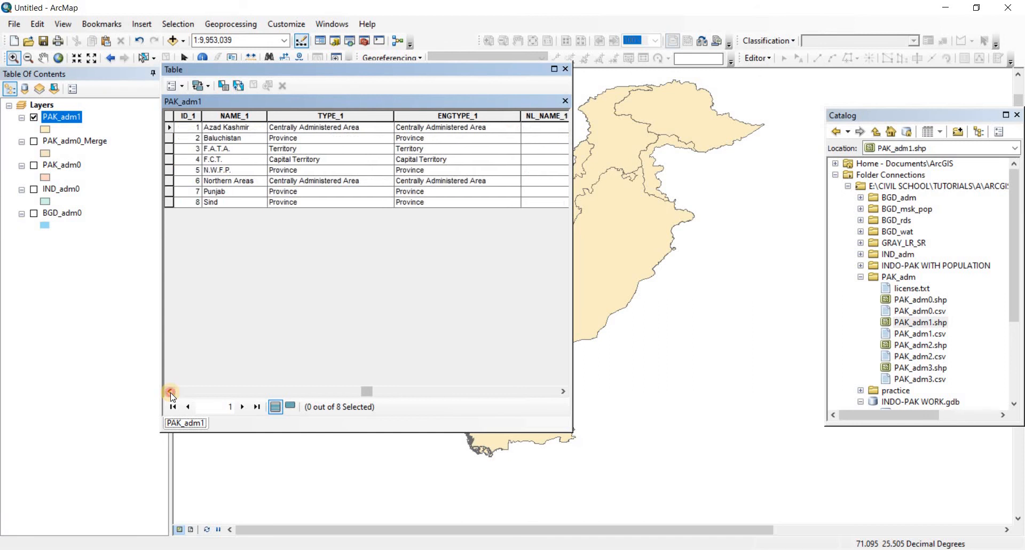
pyautogui.click(171, 393)
pyautogui.click(171, 393)
pyautogui.click(171, 392)
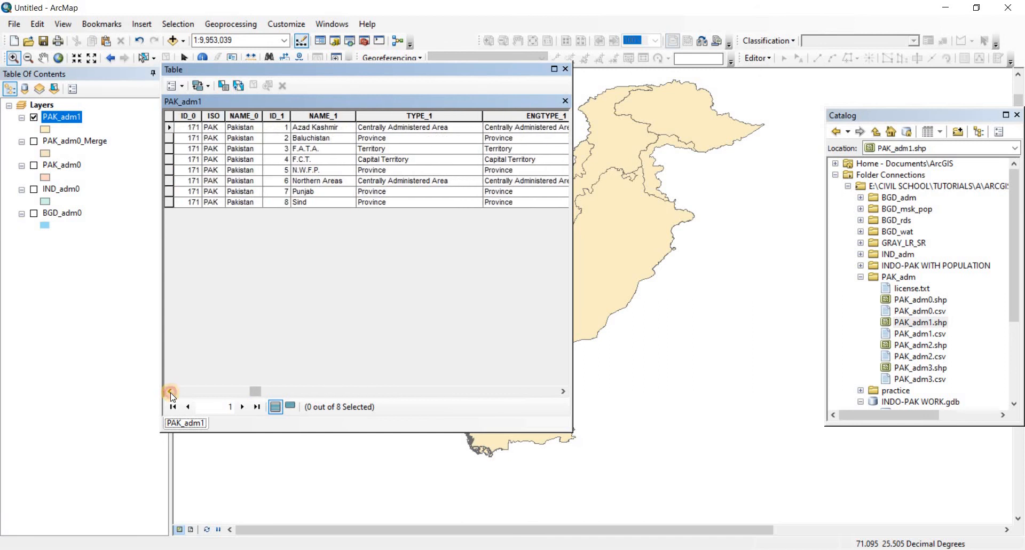
# Examine the NAME_0, NAME_1 and remaining fields in the PAK_adm1 attribute table to identify the province names, and close the table
pyautogui.click(171, 392)
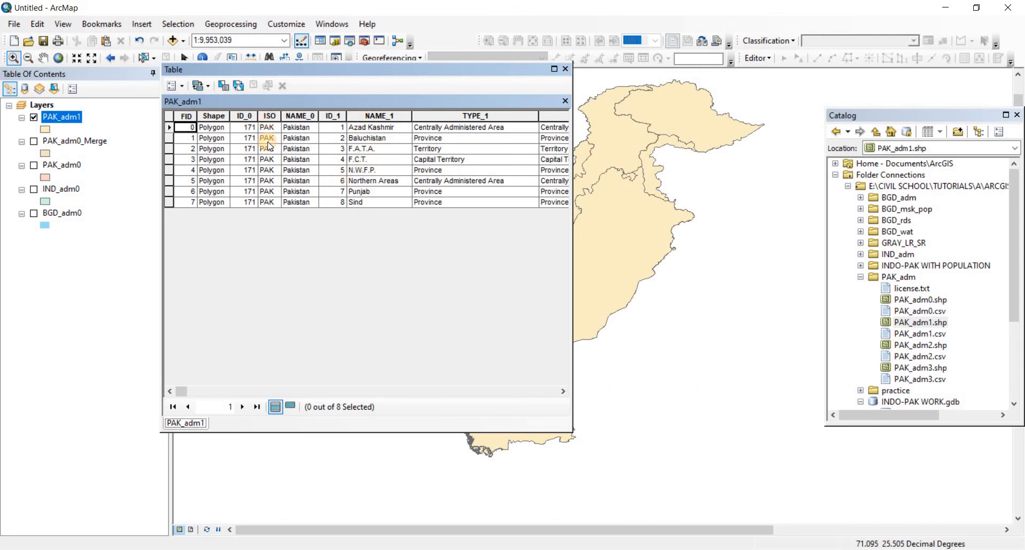
pyautogui.click(268, 128)
pyautogui.click(299, 169)
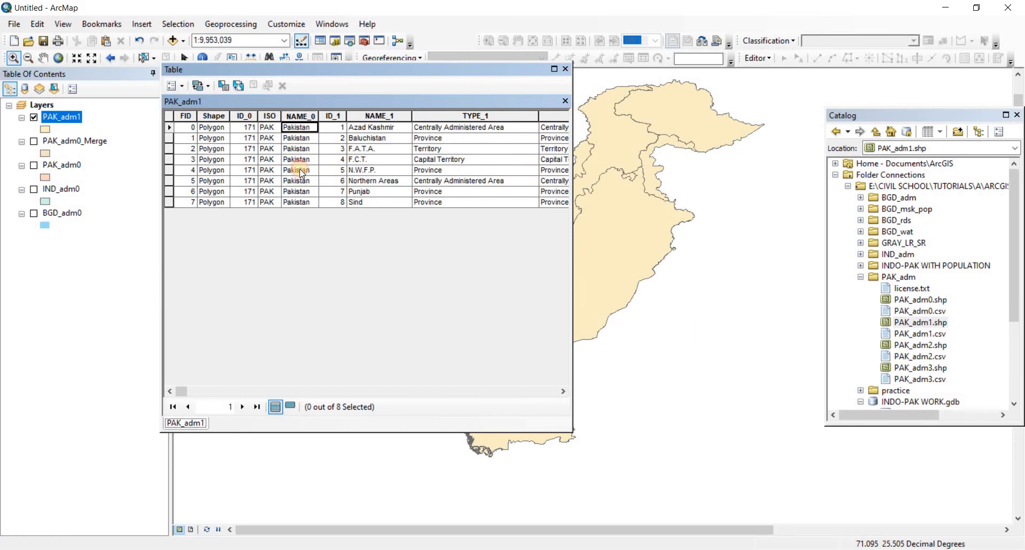
pyautogui.click(373, 115)
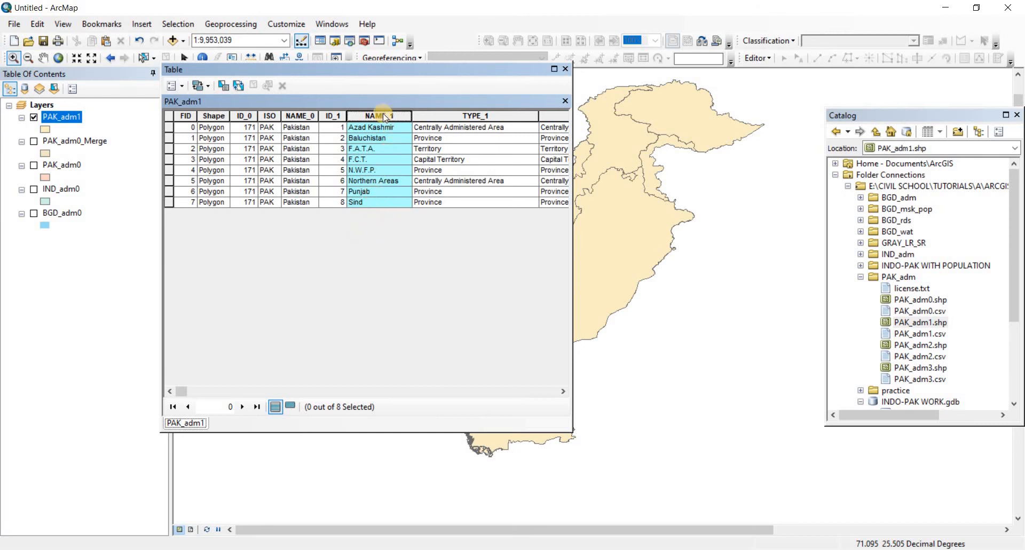
pyautogui.moveTo(376, 70); pyautogui.dragTo(303, 90)
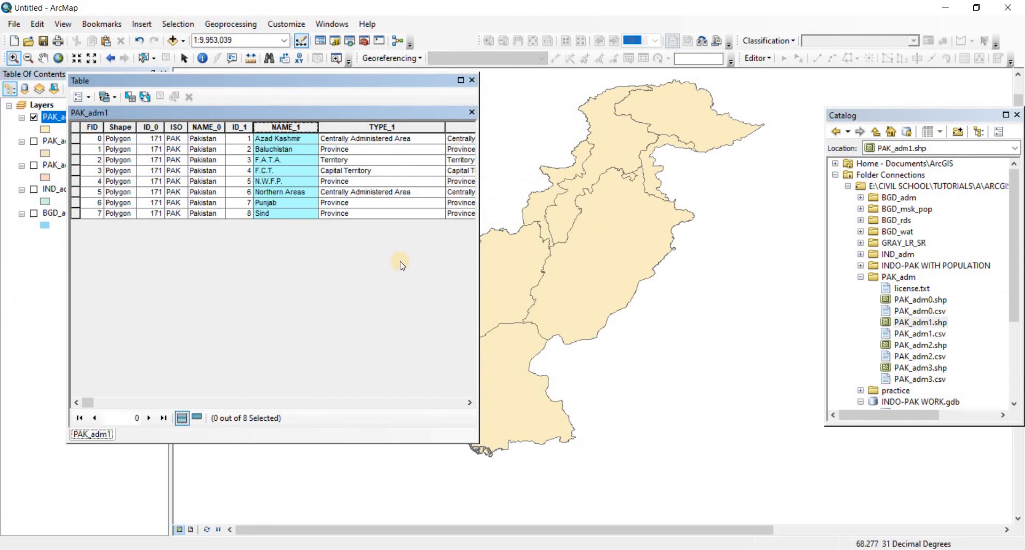
pyautogui.click(469, 402)
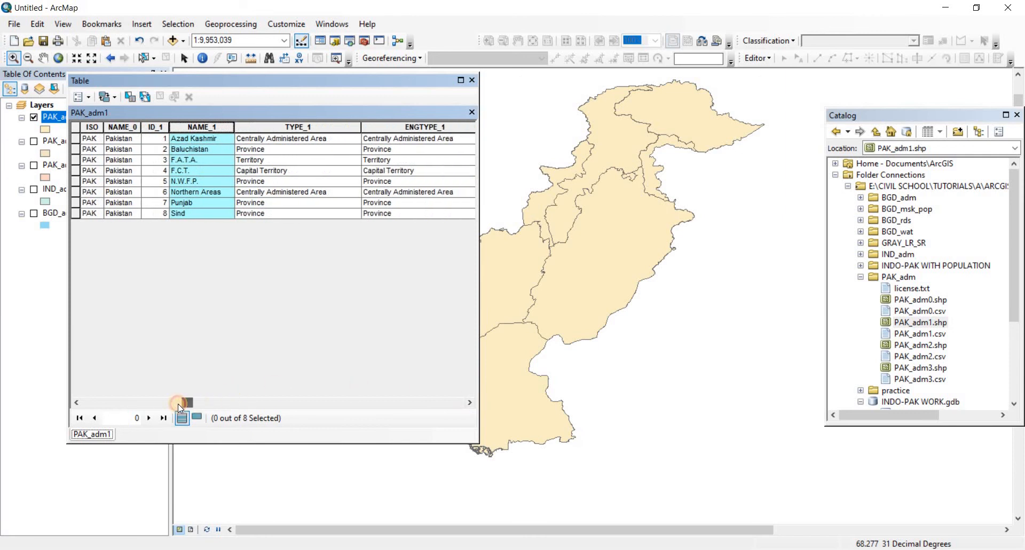
pyautogui.moveTo(178, 404); pyautogui.dragTo(169, 399)
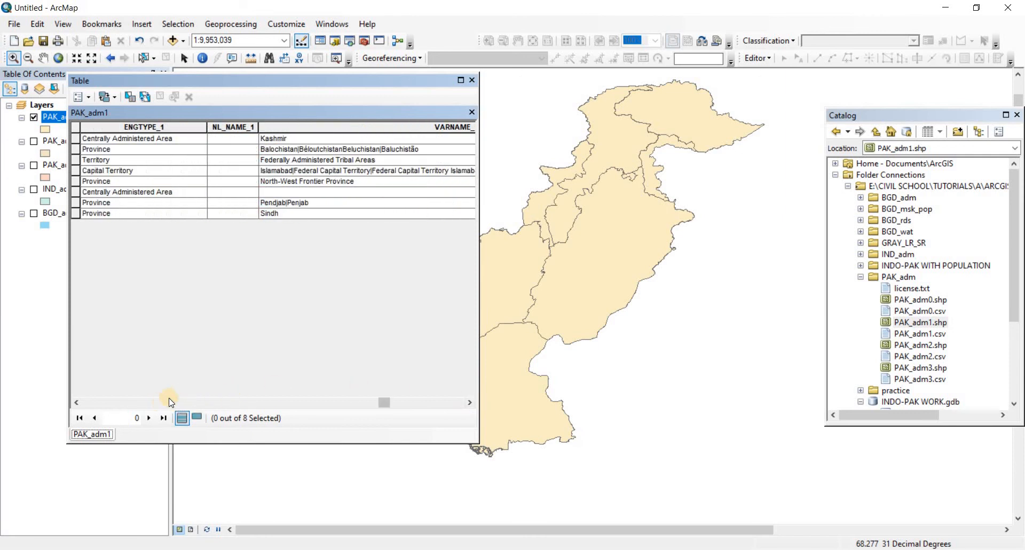
pyautogui.click(78, 402)
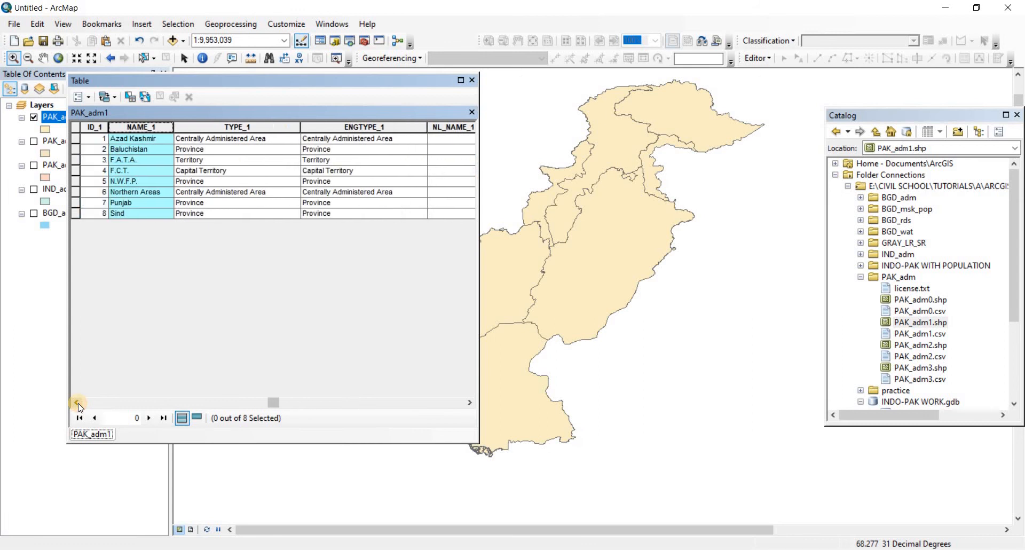
pyautogui.click(78, 402)
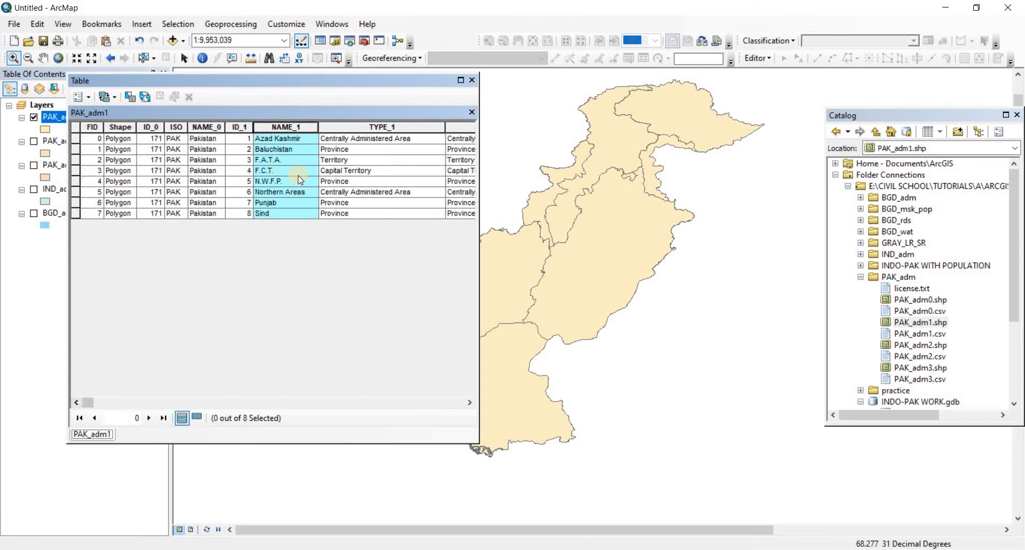
pyautogui.click(471, 79)
# Set the label text size of the PAK_adm1 layer to 22 in its layer properties and apply the change
pyautogui.rightClick(61, 120)
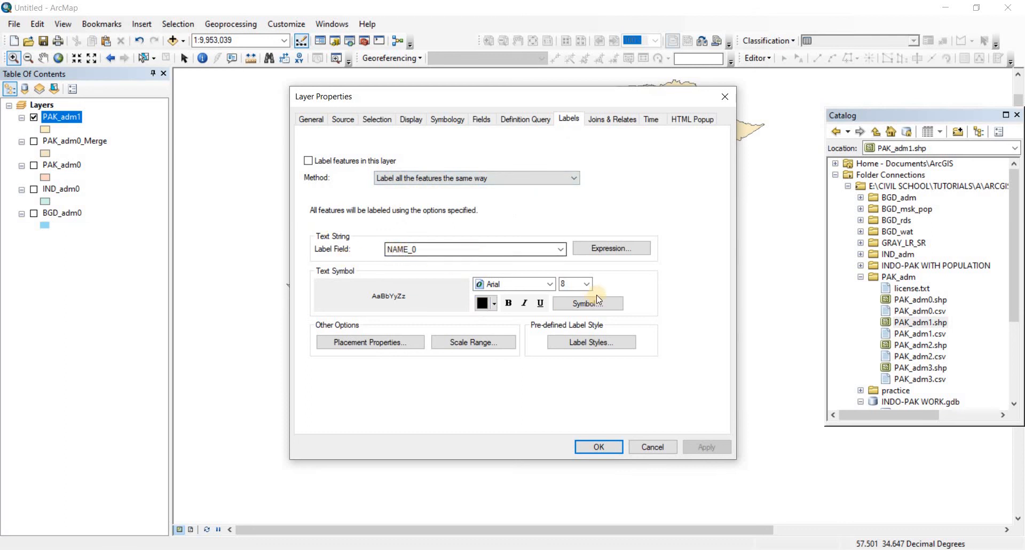
pyautogui.click(587, 284)
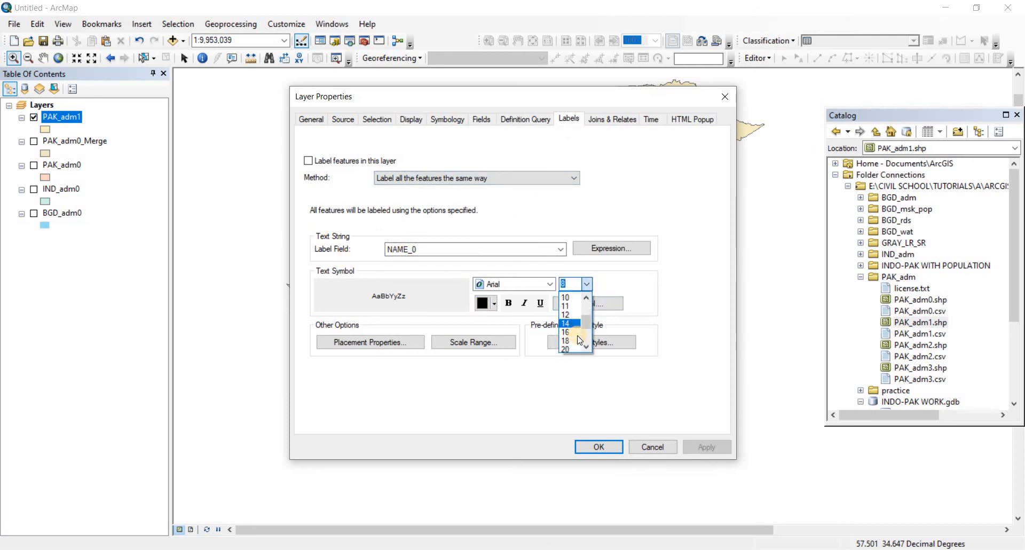
pyautogui.scroll(-2, 577, 335)
pyautogui.click(523, 421)
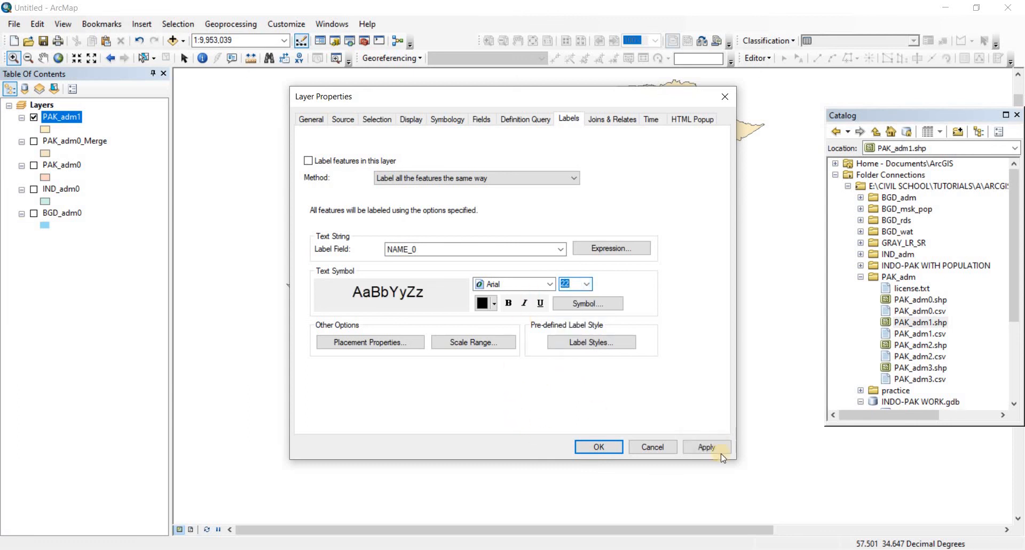
pyautogui.click(708, 447)
pyautogui.click(595, 447)
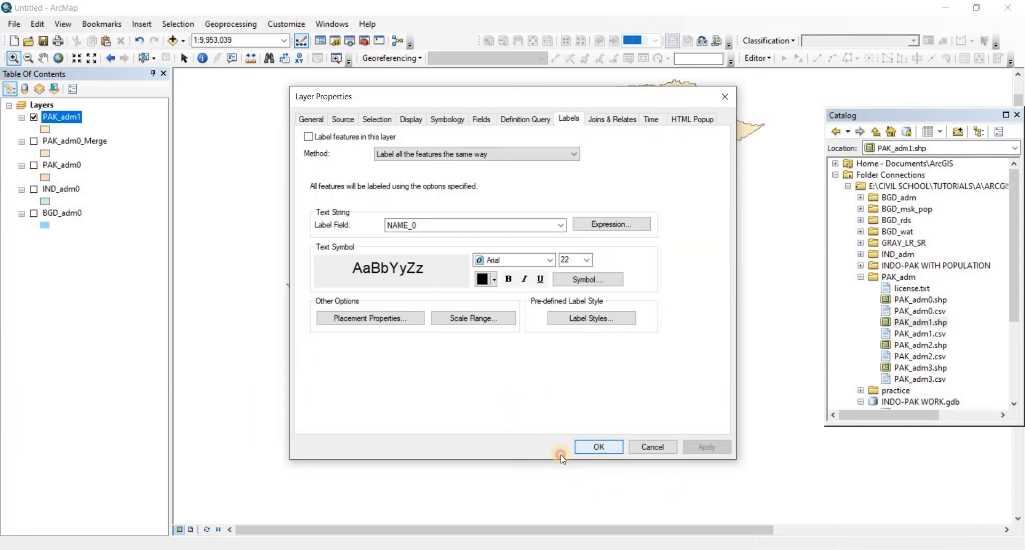
# Try labelling the PAK_adm1 features with the NAME_0 field, and turn the labels off again
pyautogui.rightClick(64, 120)
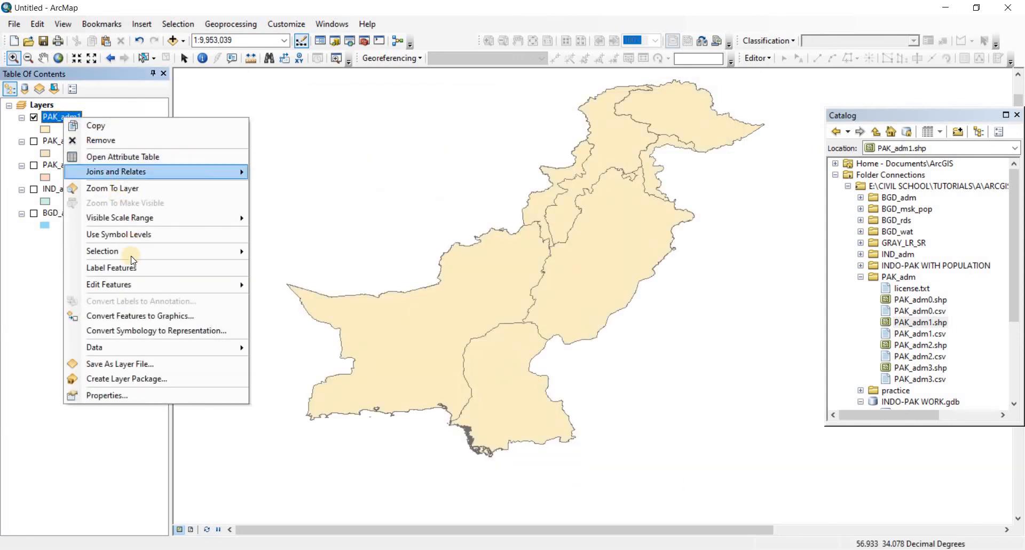
pyautogui.click(117, 269)
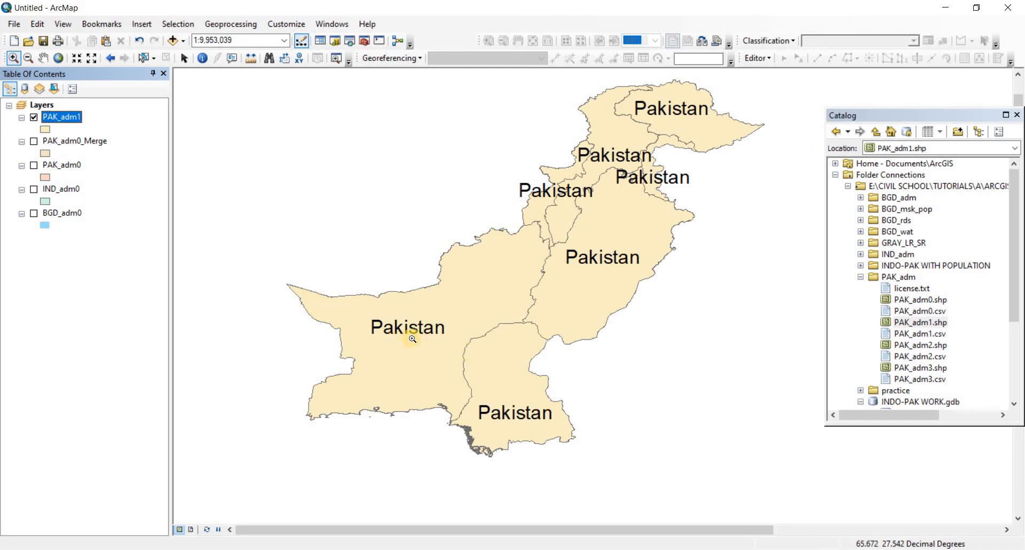
pyautogui.rightClick(64, 115)
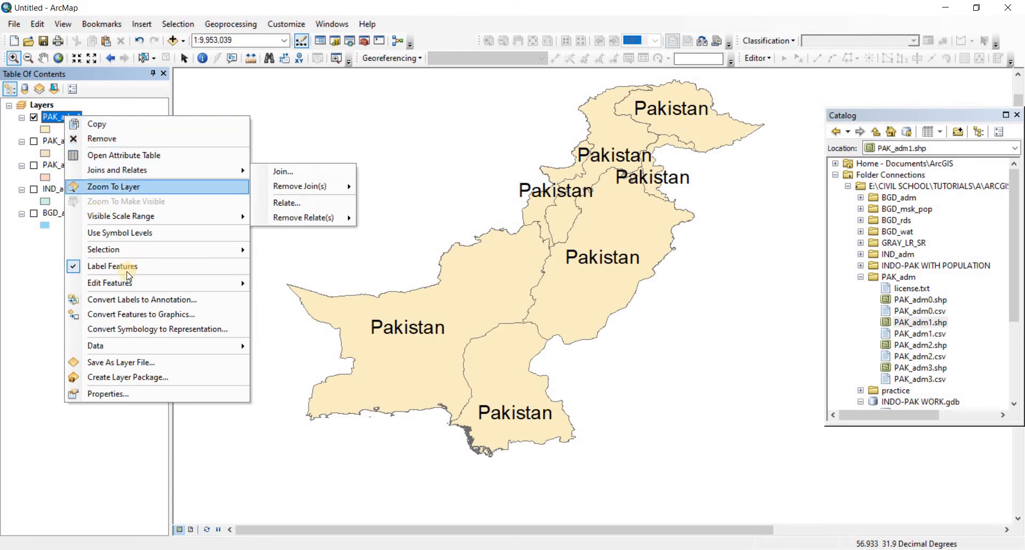
pyautogui.click(112, 265)
# Set the label field of the PAK_adm1 layer to NAME_1 in its layer properties and accept the change
pyautogui.rightClick(61, 121)
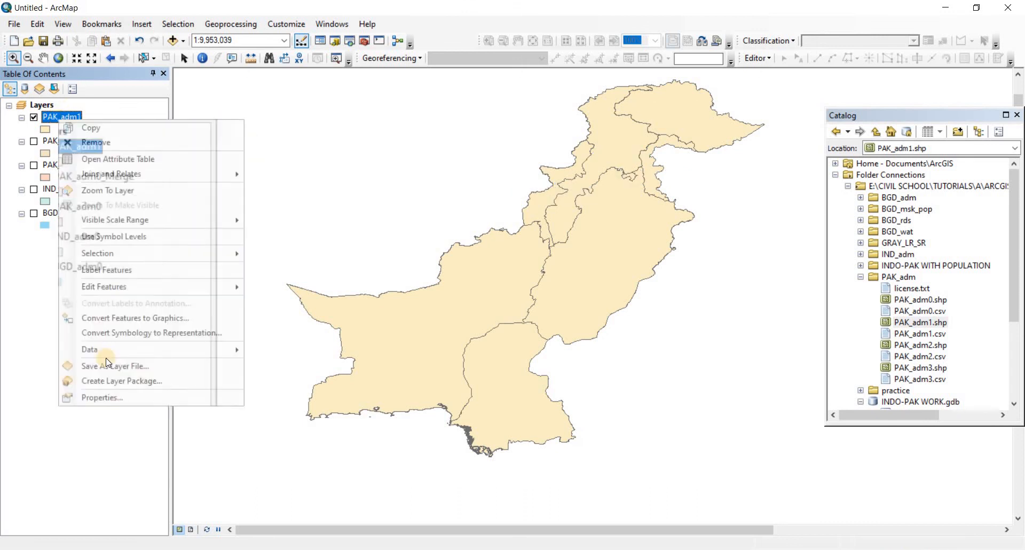
pyautogui.click(104, 393)
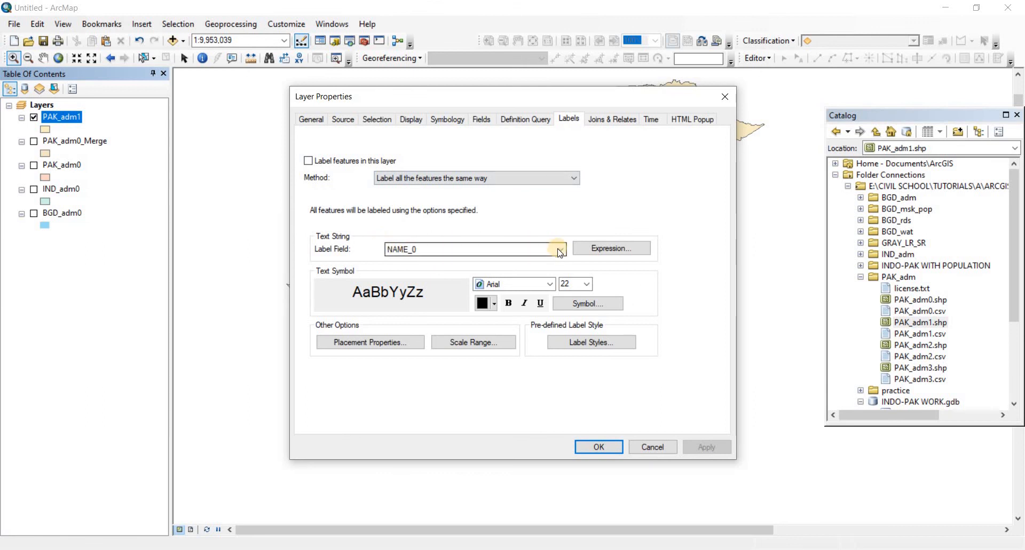
pyautogui.click(559, 250)
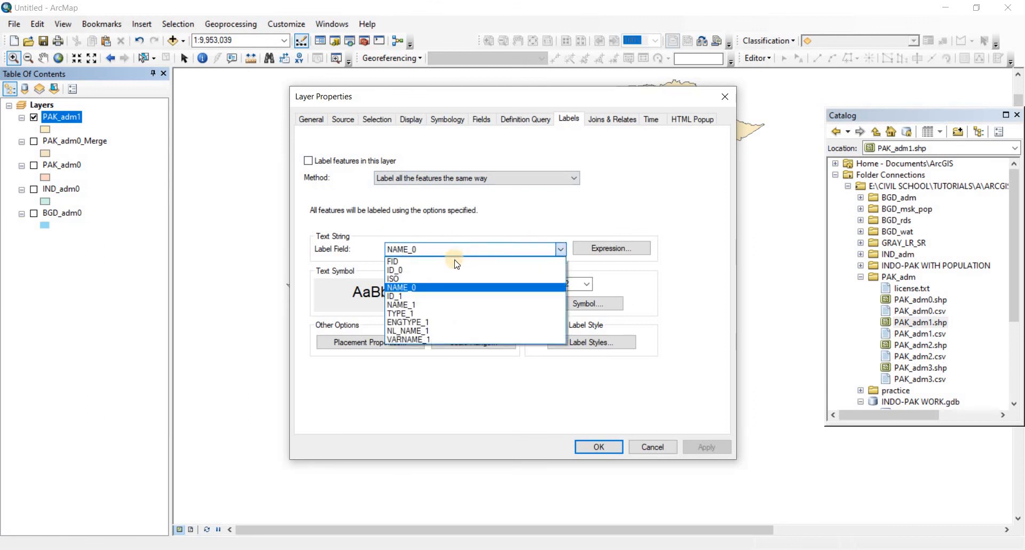
pyautogui.click(405, 304)
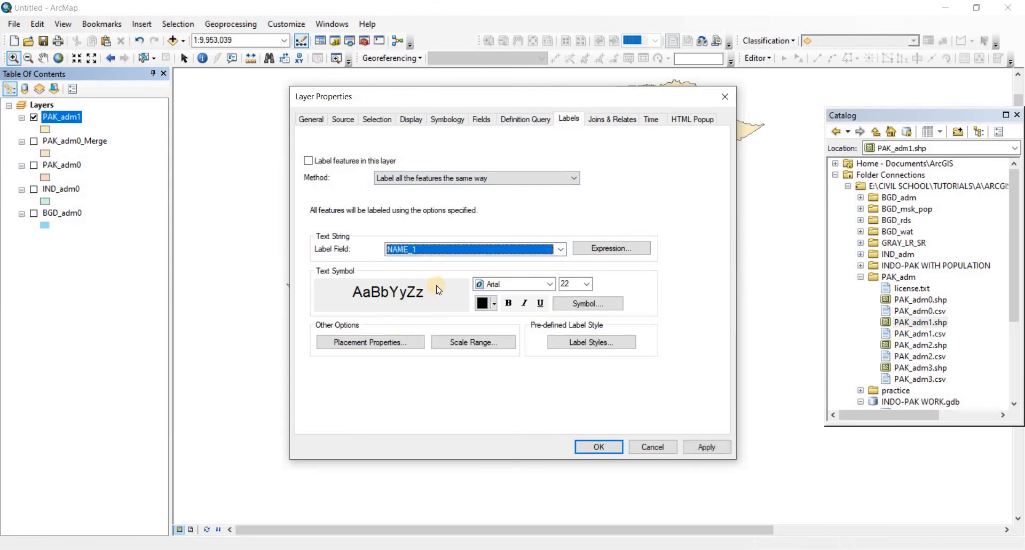
pyautogui.click(596, 446)
# Turn on feature labels for the PAK_adm1 layer and activate the Select Elements tool
pyautogui.click(70, 117)
pyautogui.rightClick(71, 118)
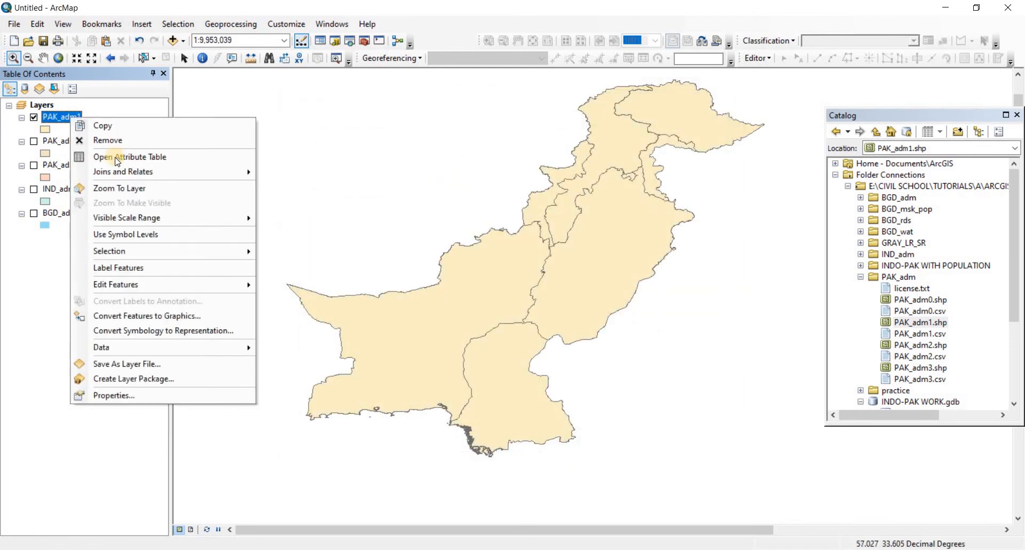
pyautogui.click(117, 276)
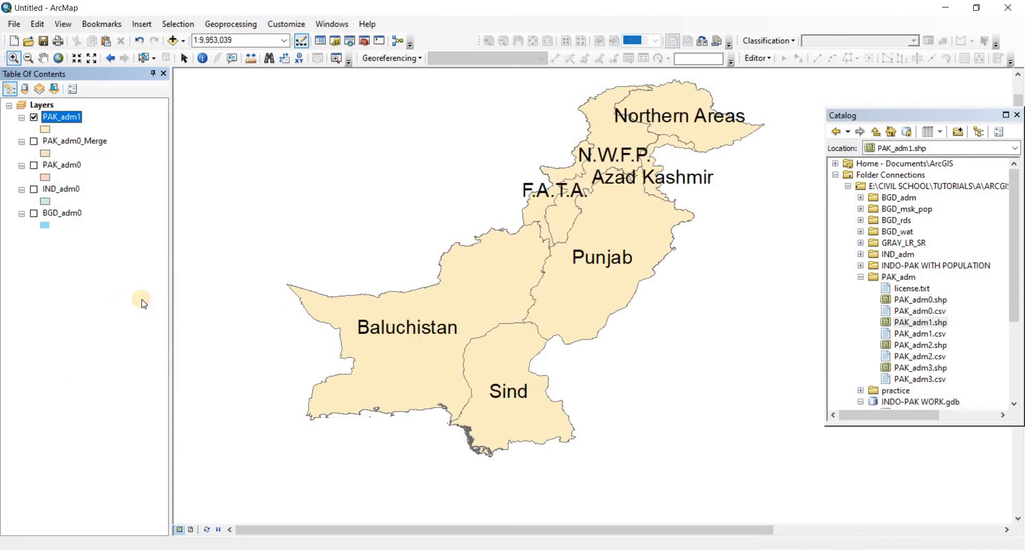
pyautogui.moveTo(402, 238); pyautogui.dragTo(409, 242)
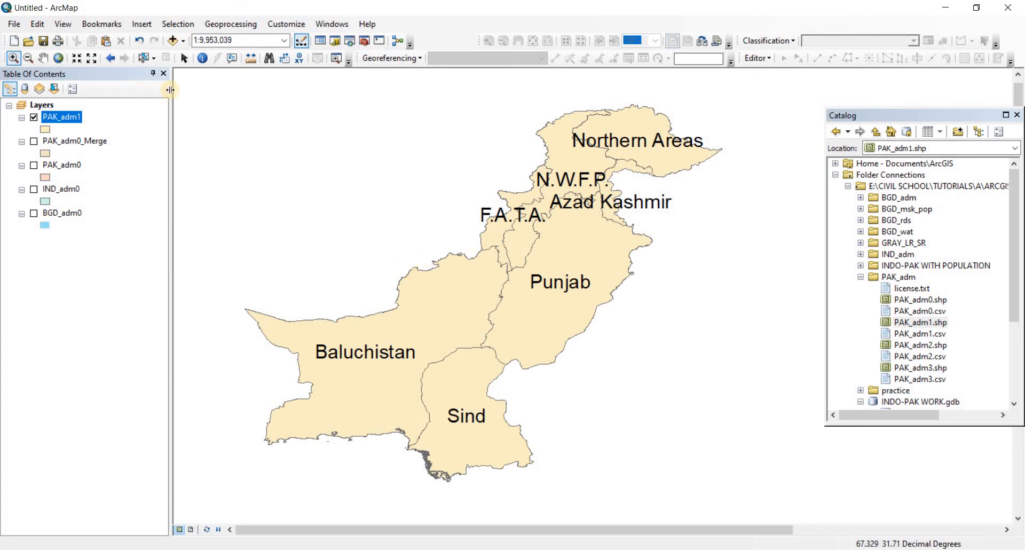
pyautogui.click(184, 58)
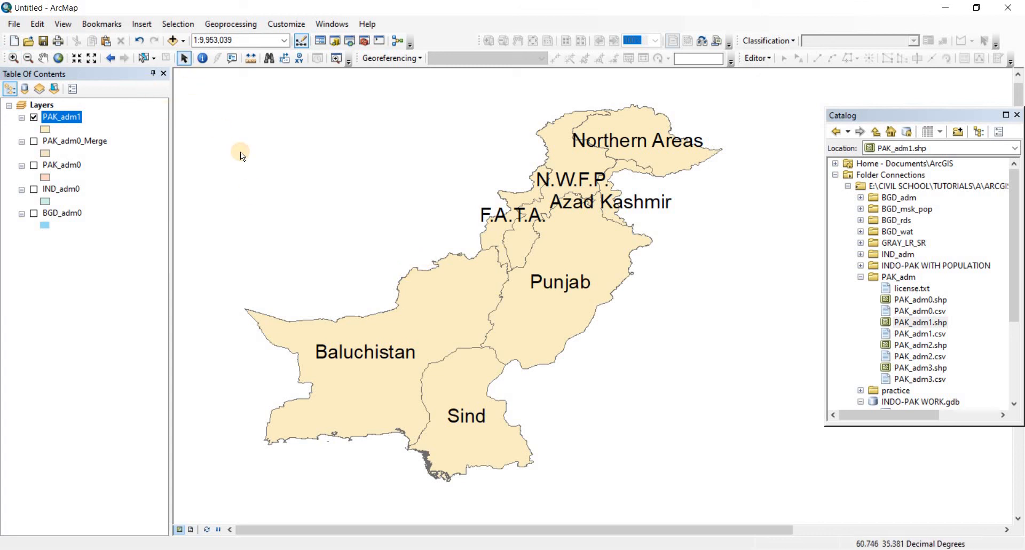